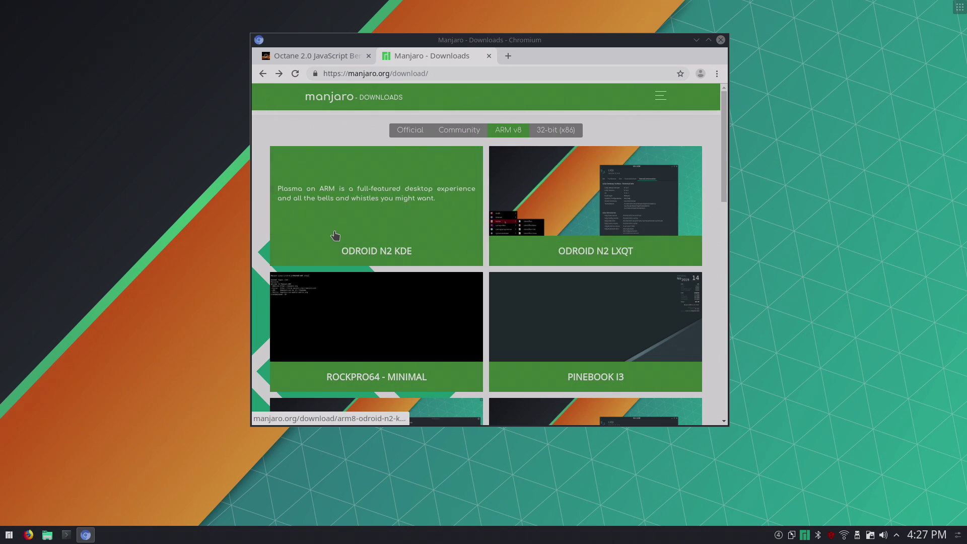
Step: Open the Kickoff launcher and show All Applications, including the Internet category
{"action": "left_click", "coordinate": [9, 534]}
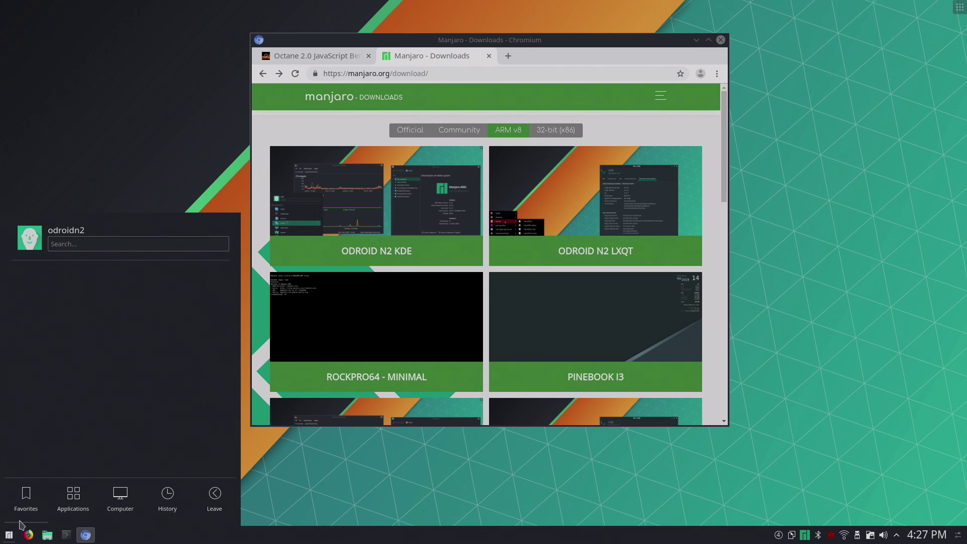
{"action": "mouse_move", "coordinate": [74, 501]}
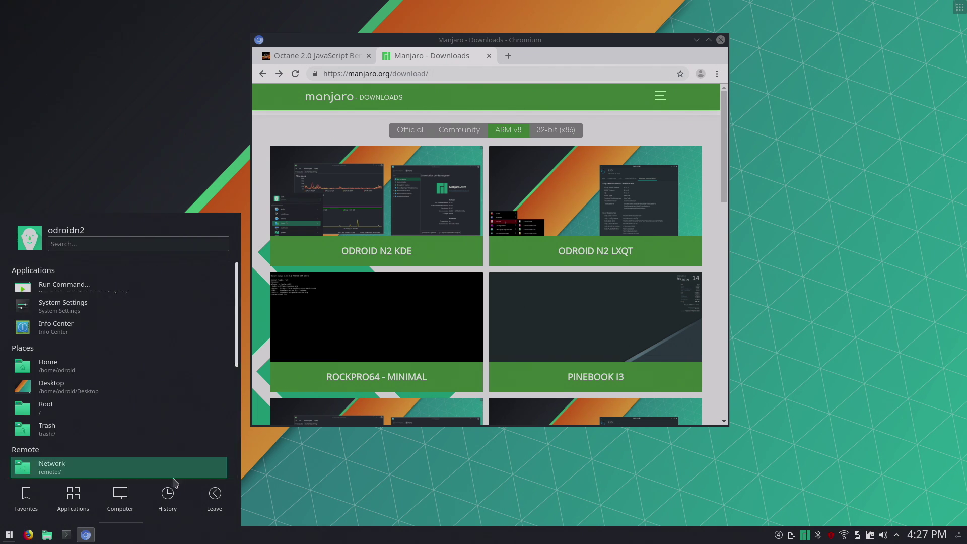
{"action": "mouse_move", "coordinate": [215, 496]}
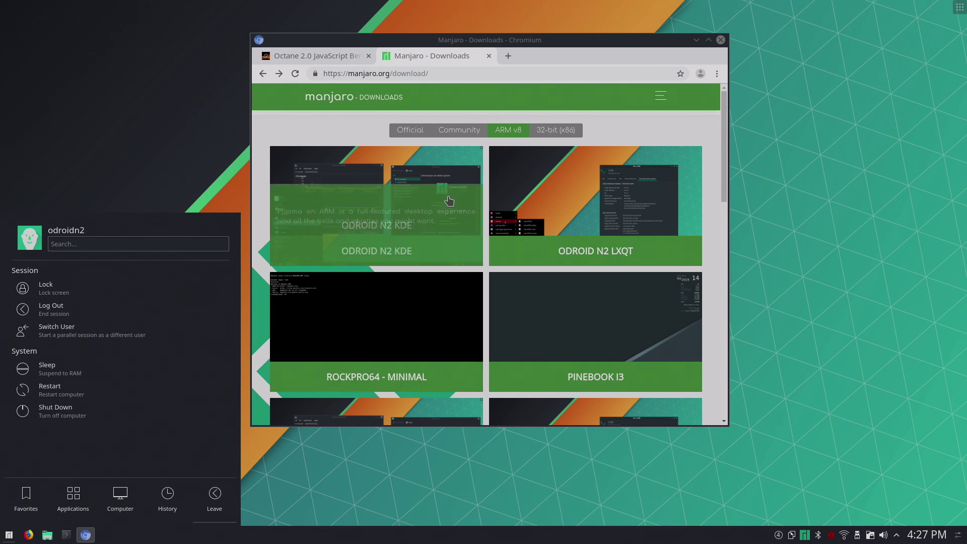
{"action": "scroll", "coordinate": [560, 277], "scroll_direction": "down", "scroll_amount": 15}
{"action": "scroll", "coordinate": [560, 281], "scroll_direction": "up", "scroll_amount": 15}
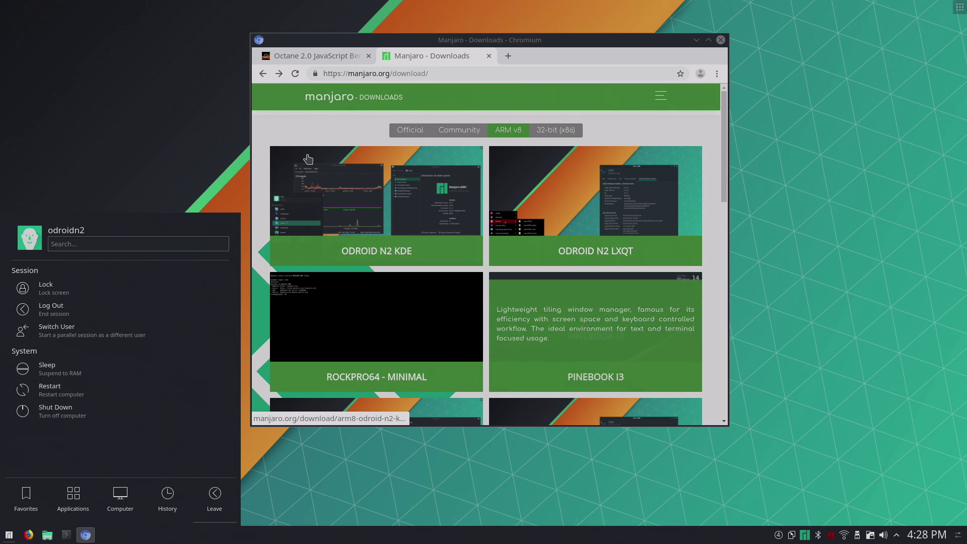
{"action": "left_click", "coordinate": [81, 506]}
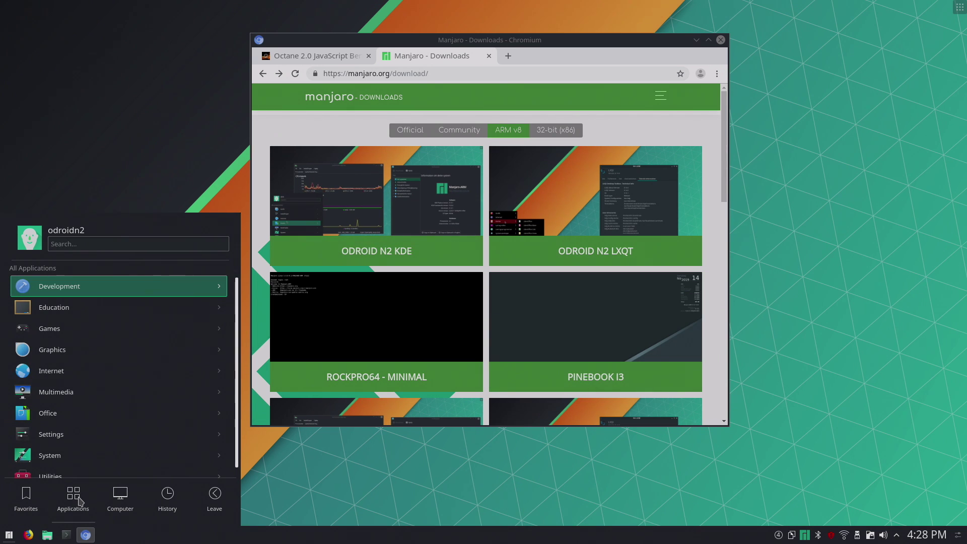
Step: Launch Firefox from the Internet category, close it, and move the Chromium window right
{"action": "left_click", "coordinate": [60, 371]}
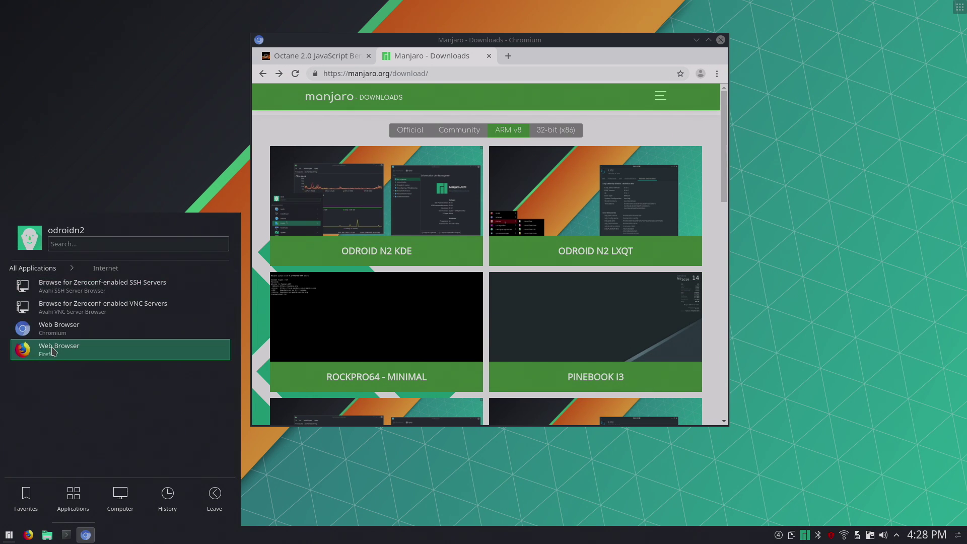
{"action": "left_click", "coordinate": [59, 350]}
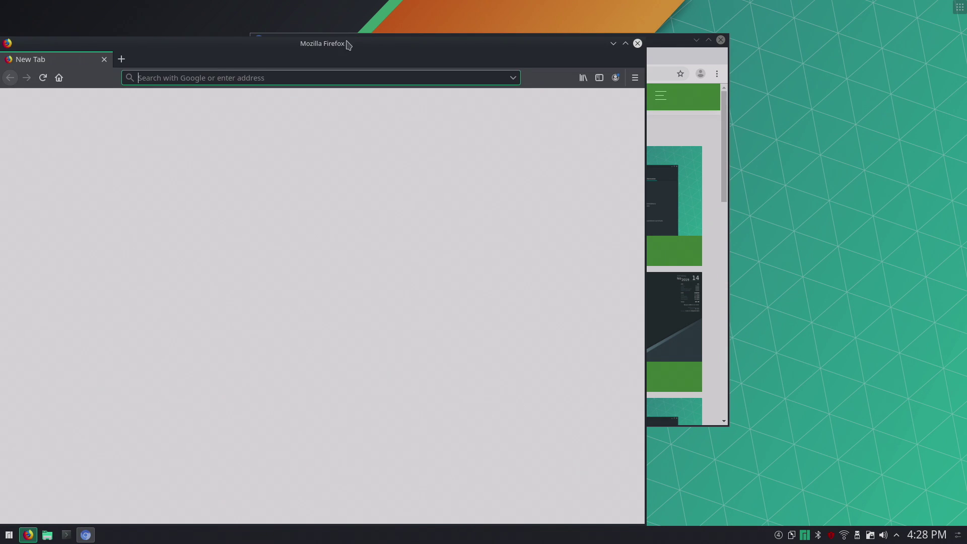
{"action": "left_click_drag", "start_coordinate": [350, 38], "coordinate": [503, 26]}
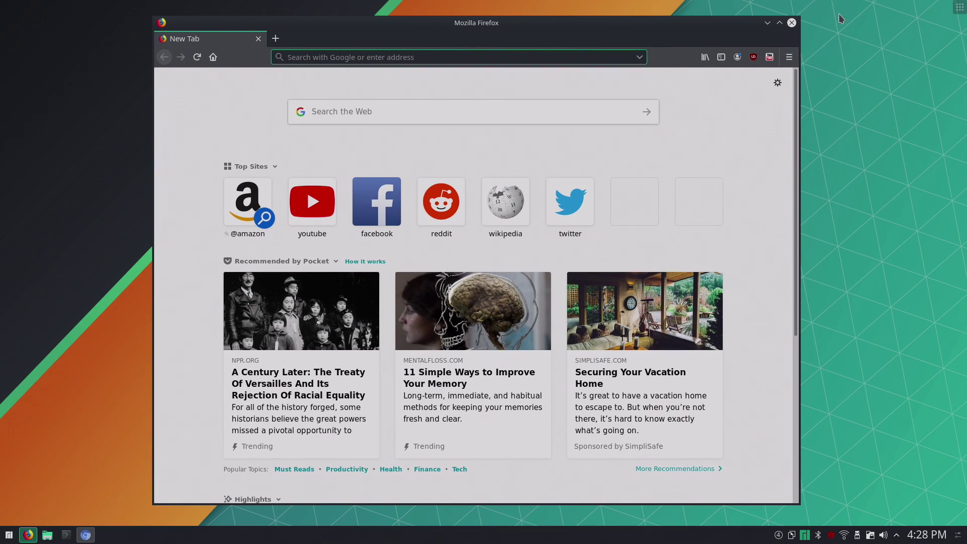
{"action": "left_click", "coordinate": [792, 22]}
{"action": "left_click_drag", "start_coordinate": [530, 43], "coordinate": [745, 49]}
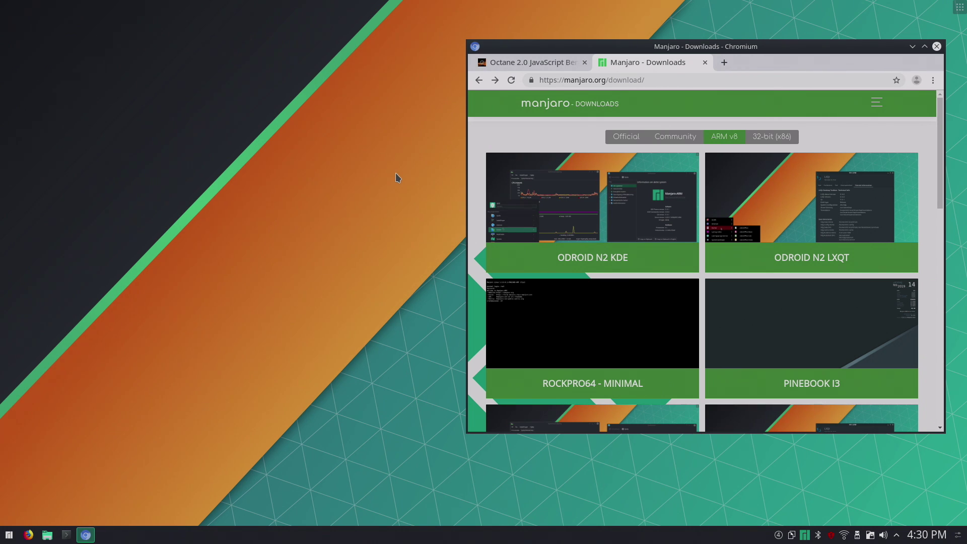
Step: In Konsole run 'sudo pacman -Sy gimp', enter the password, and confirm with y
{"action": "key", "text": "ctrl+alt+t"}
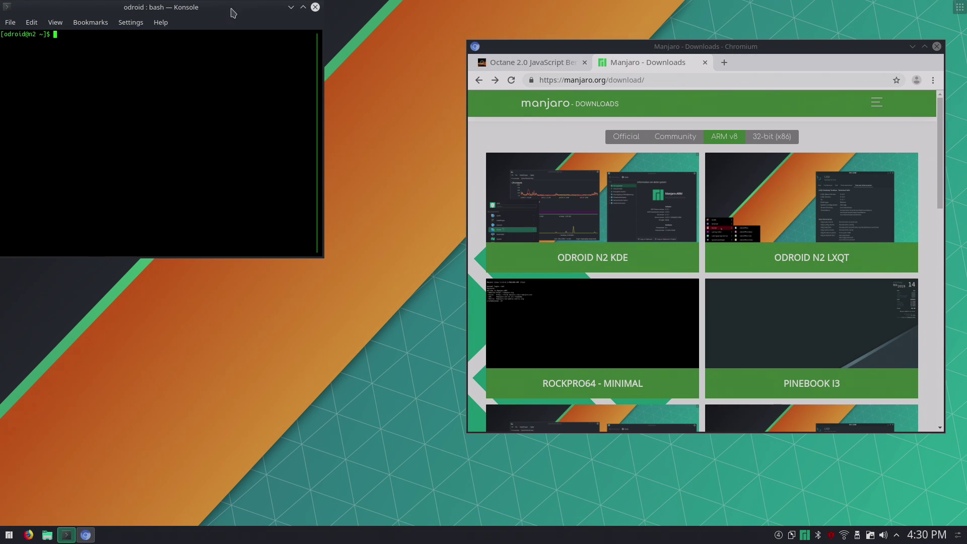
{"action": "left_click_drag", "start_coordinate": [232, 9], "coordinate": [351, 127]}
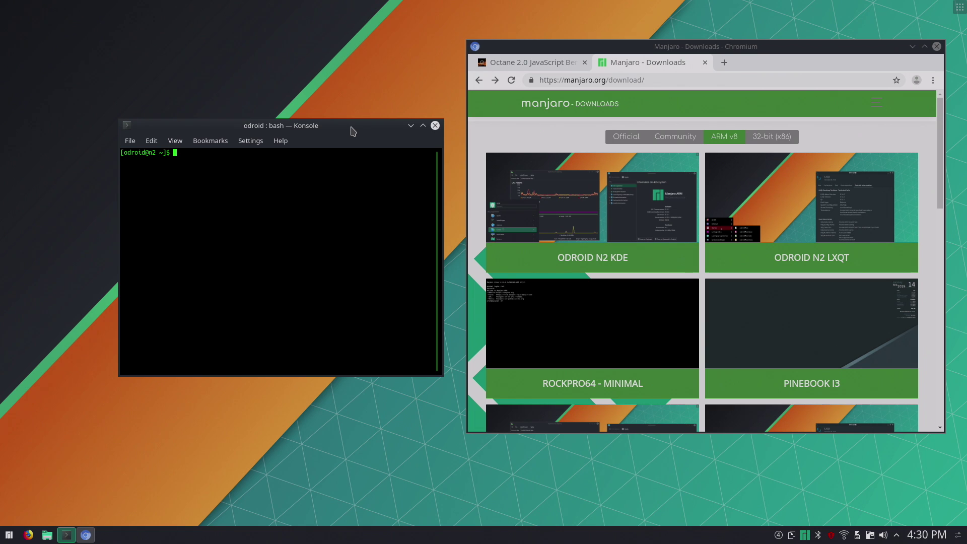
{"action": "type", "text": "sudo pacman -Sy gimp"}
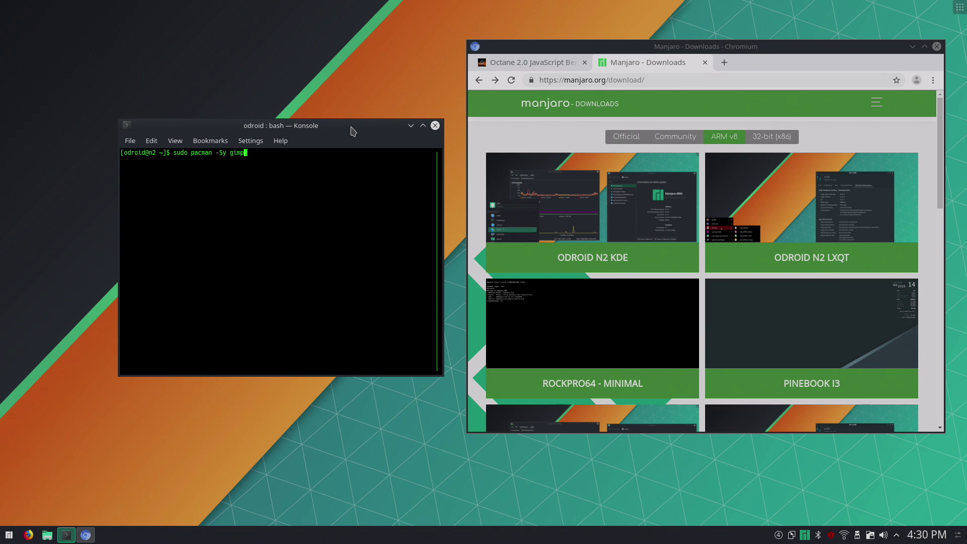
{"action": "key", "text": "Return"}
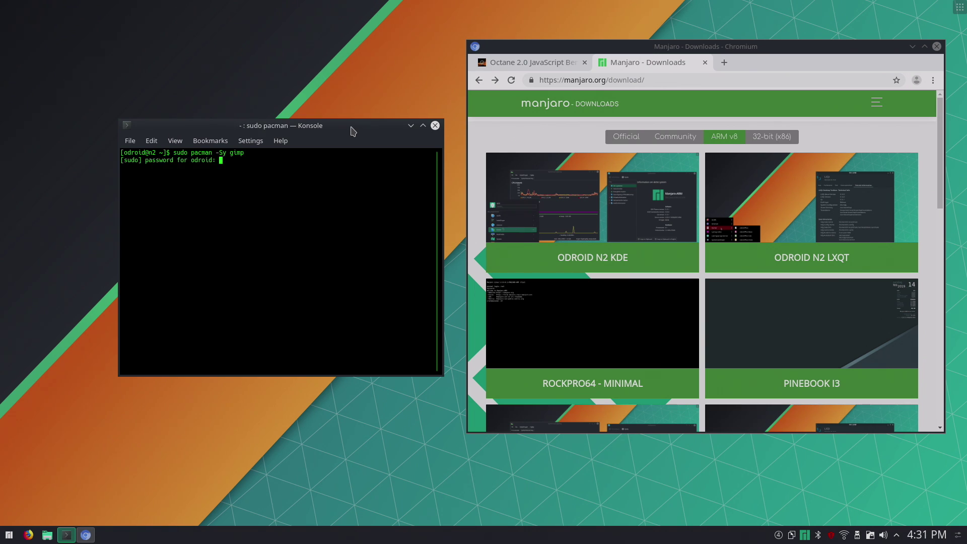
{"action": "key", "text": "Return"}
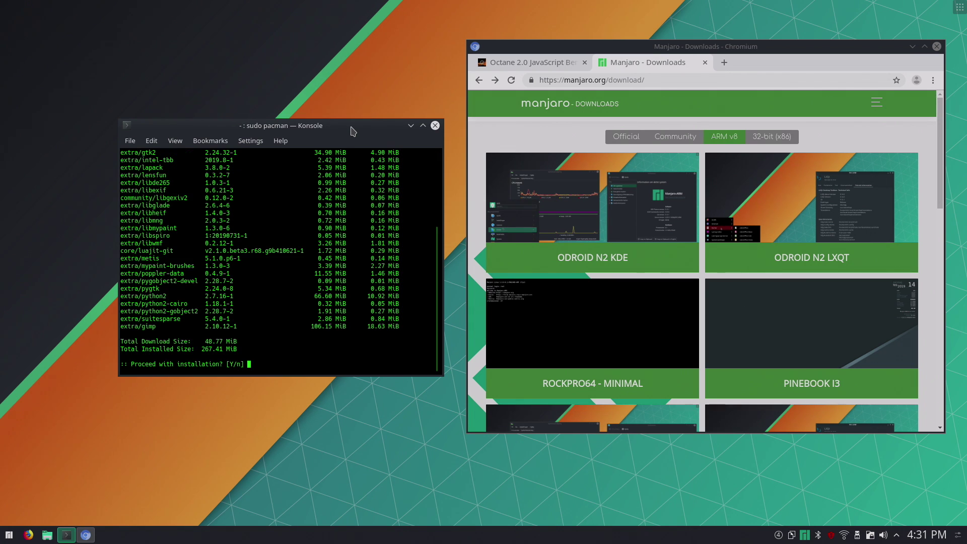
{"action": "type", "text": "y"}
{"action": "key", "text": "Return"}
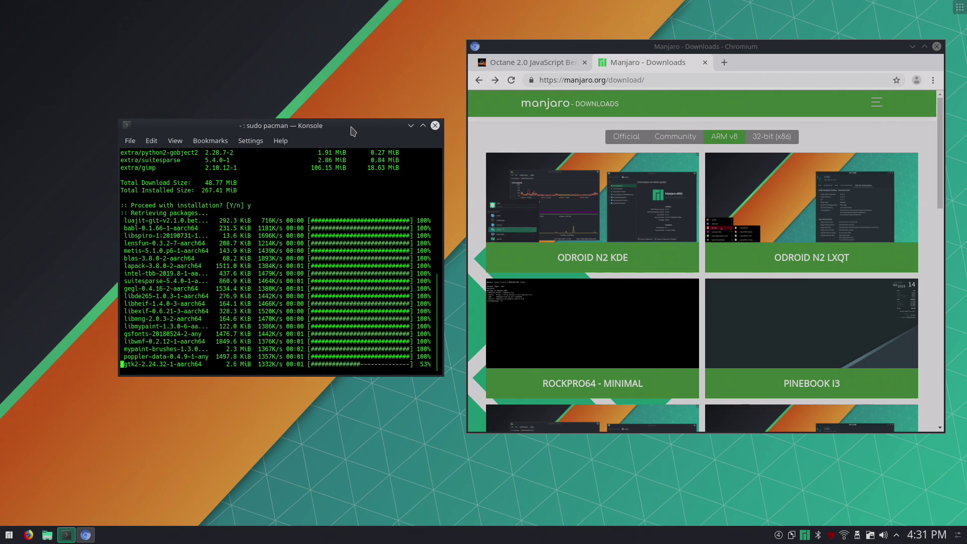
{"action": "key", "text": "alt+Tab"}
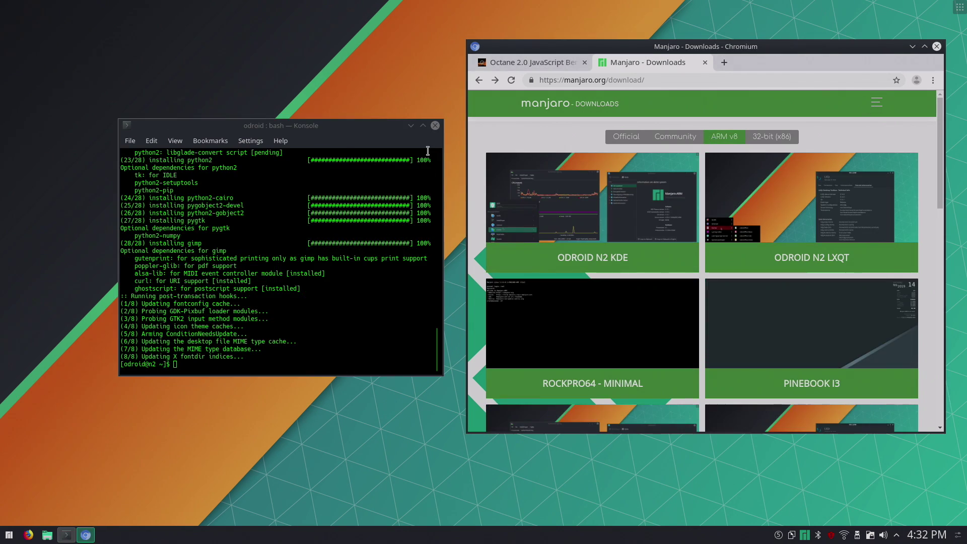
Step: Launch GIMP from the launcher's Graphics category
{"action": "left_click", "coordinate": [10, 535]}
{"action": "left_click", "coordinate": [75, 496]}
{"action": "left_click", "coordinate": [83, 352]}
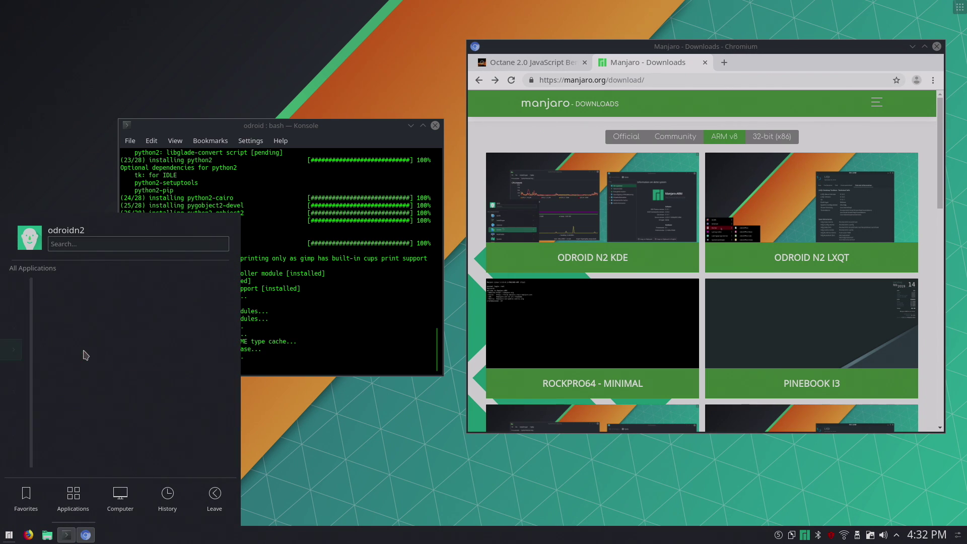
{"action": "left_click", "coordinate": [71, 328]}
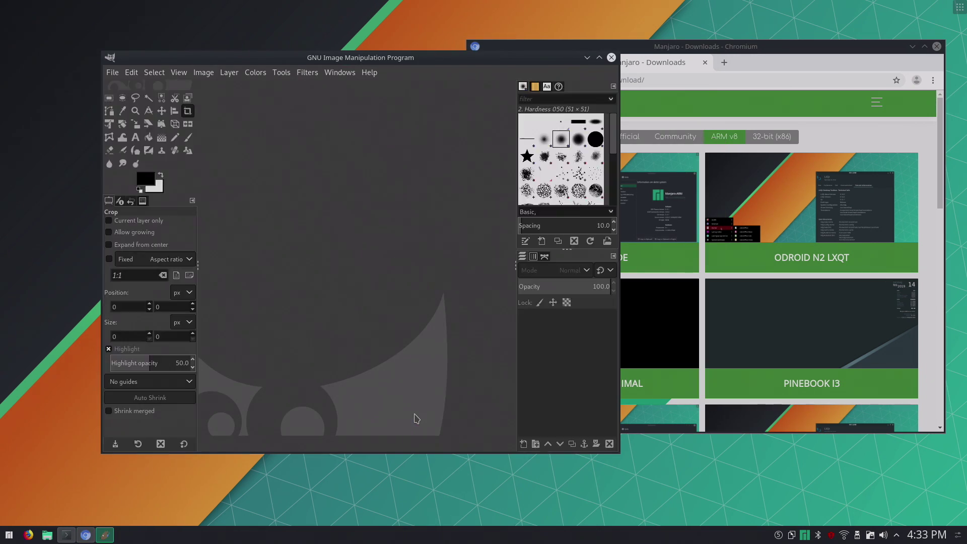
Step: Bring Chromium forward, open the Manjaro forum in a new tab, then return to GIMP
{"action": "left_click", "coordinate": [779, 49]}
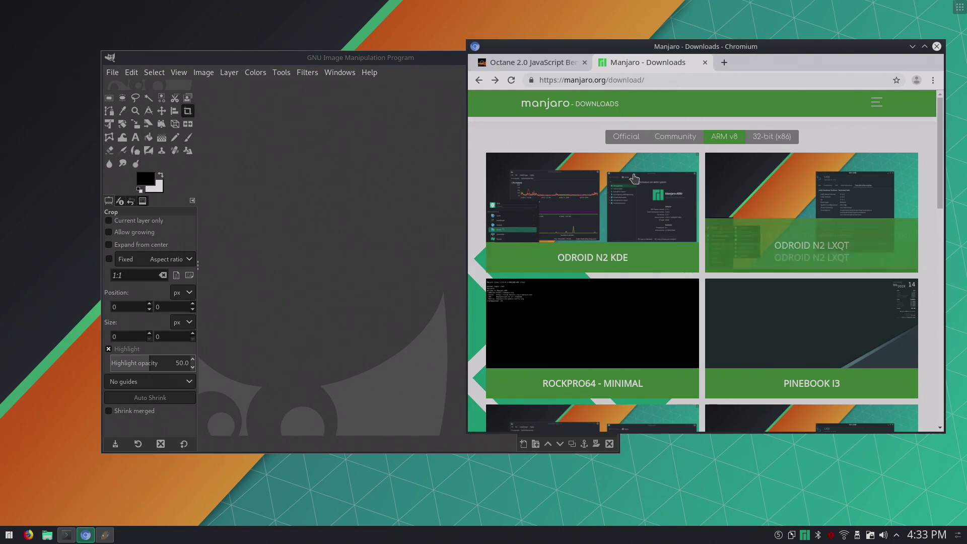
{"action": "left_click", "coordinate": [695, 201]}
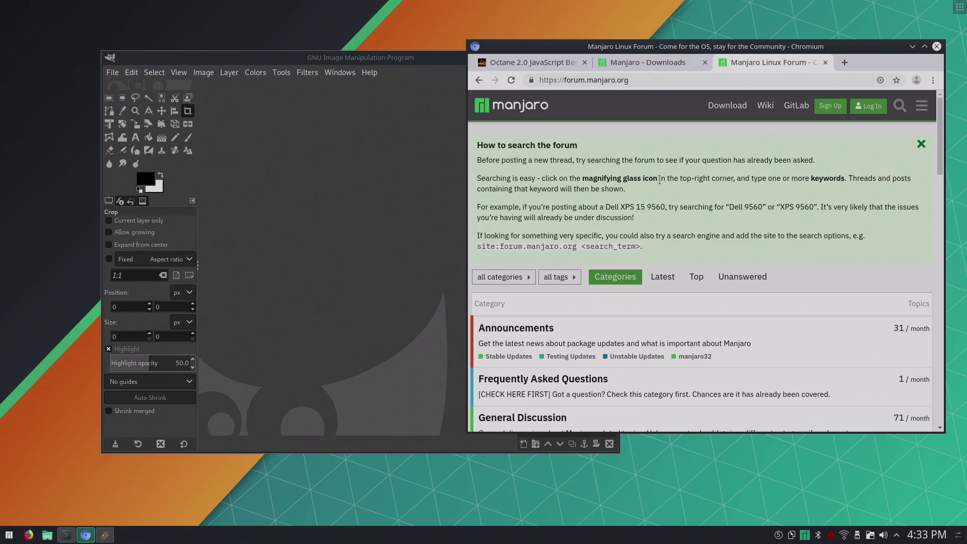
{"action": "left_click", "coordinate": [396, 71]}
Step: Close GIMP and Chromium, then load YouTube in Firefox via the 'you' suggestion
{"action": "left_click", "coordinate": [611, 57]}
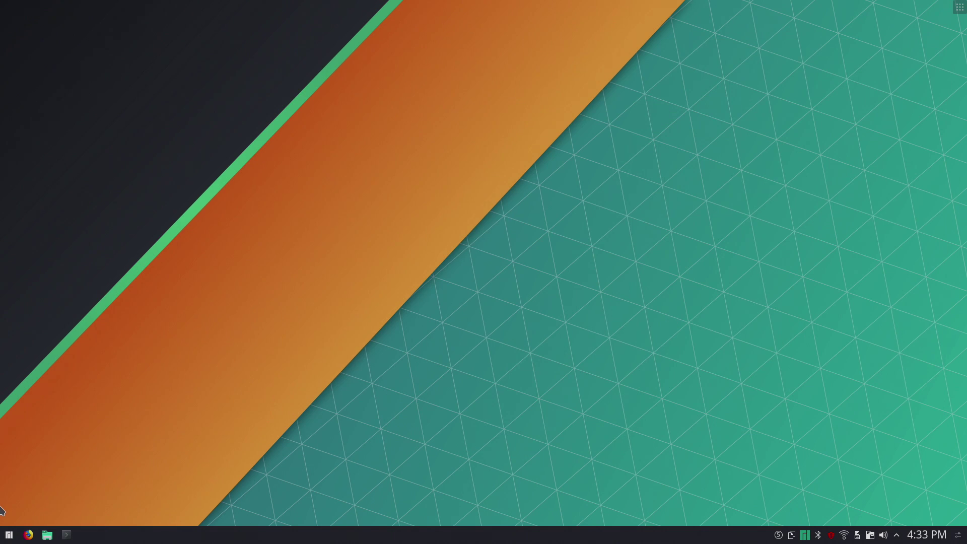
{"action": "left_click", "coordinate": [9, 534]}
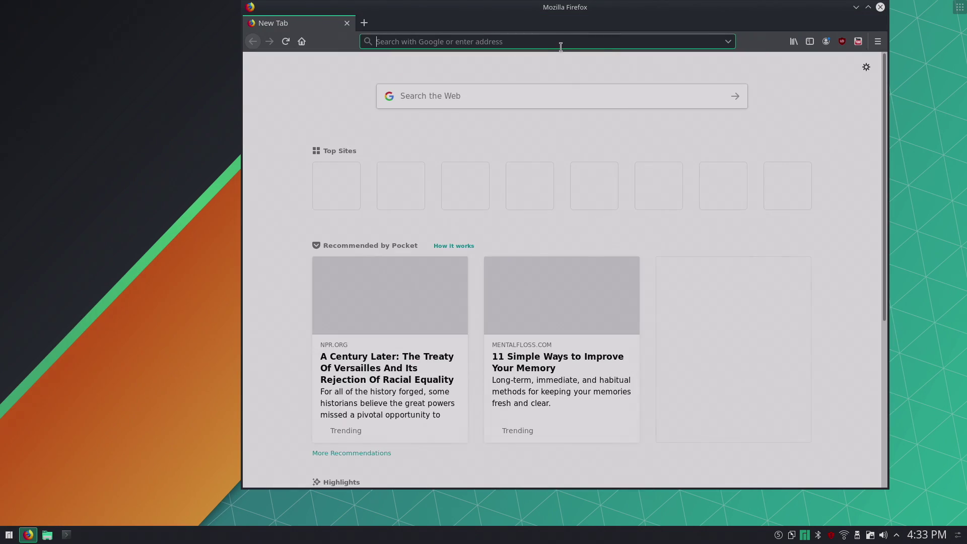
{"action": "type", "text": "you"}
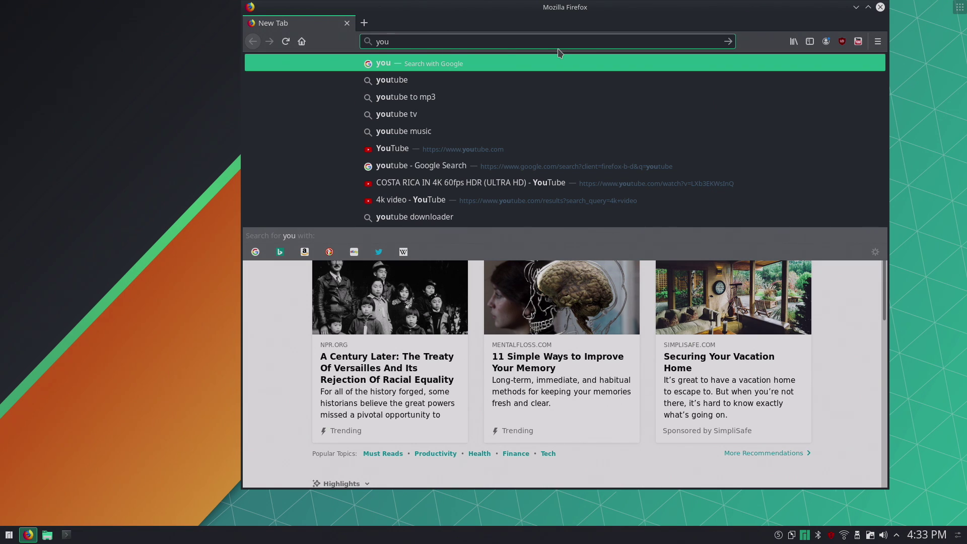
{"action": "left_click", "coordinate": [579, 148]}
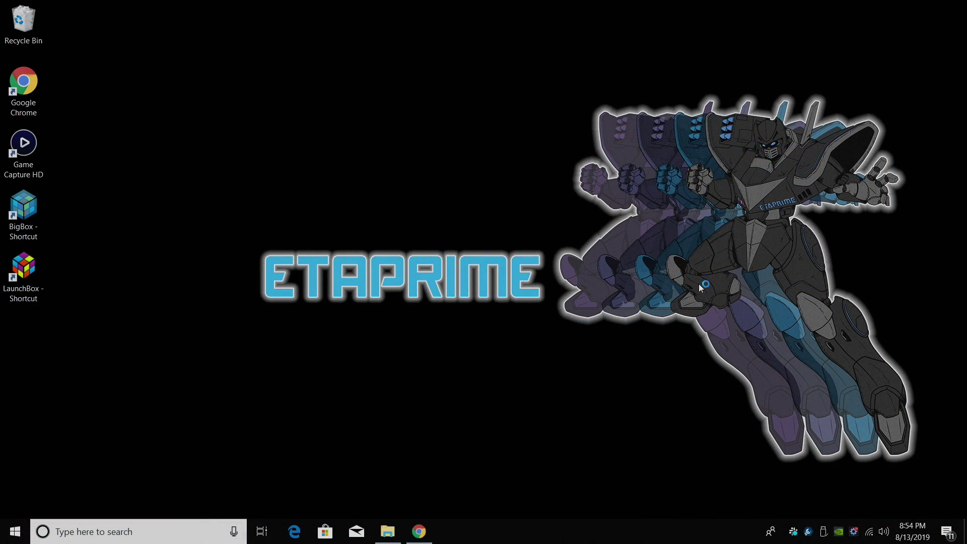
Step: Confirm the 16GBSD (I:) drive is empty, then restore Chrome's Manjaro downloads page
{"action": "left_click", "coordinate": [380, 537]}
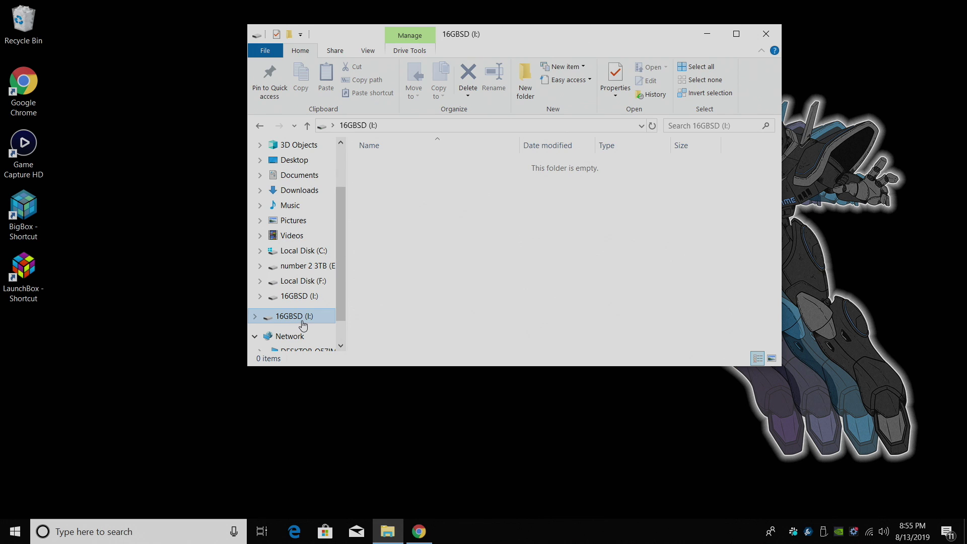
{"action": "left_click", "coordinate": [706, 33]}
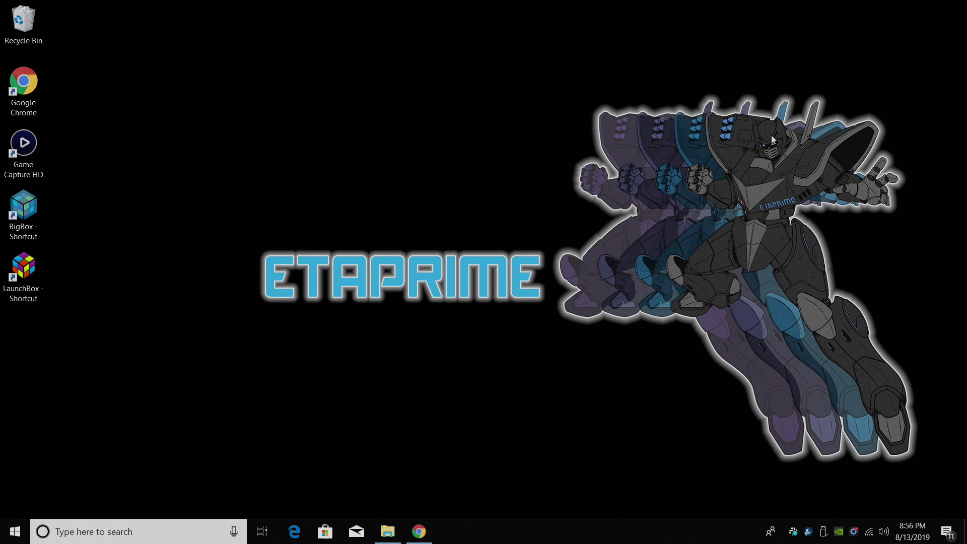
{"action": "left_click", "coordinate": [423, 534]}
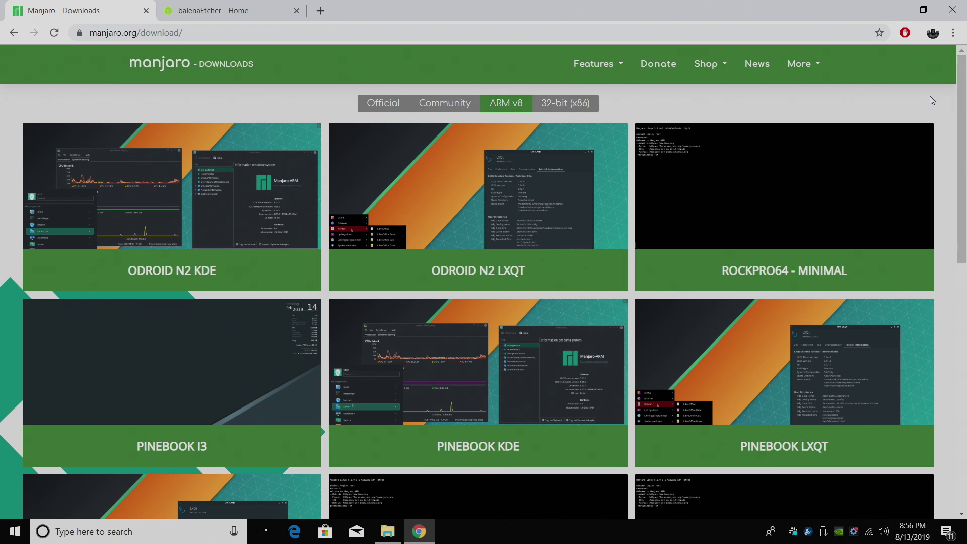
Step: Download the Manjaro ARM LXQT image for the Odroid N2
{"action": "mouse_move", "coordinate": [492, 249]}
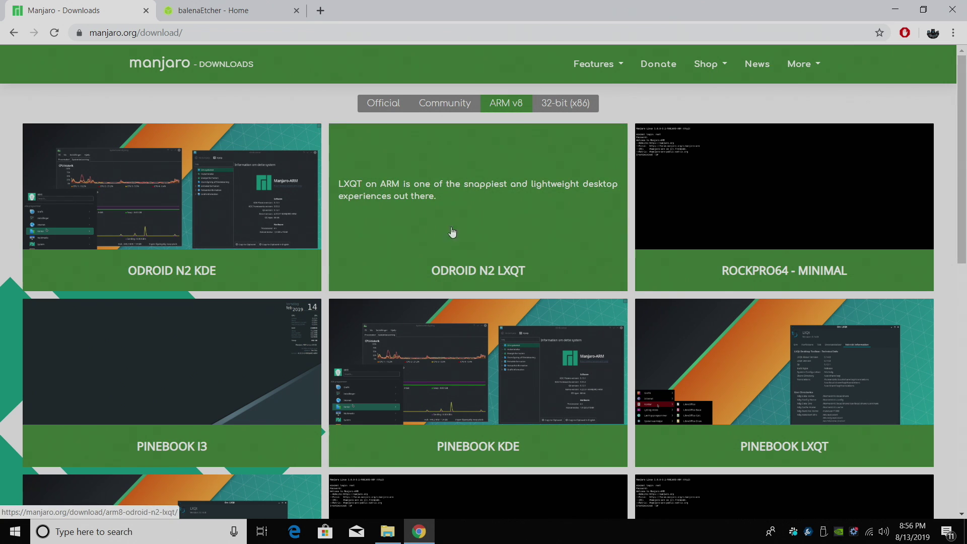
{"action": "scroll", "coordinate": [476, 338], "scroll_direction": "down", "scroll_amount": 4}
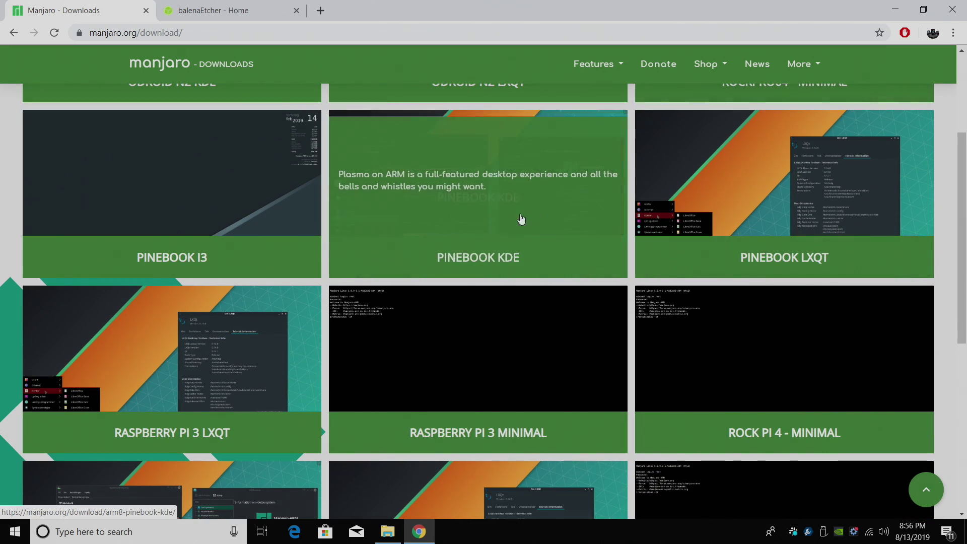
{"action": "scroll", "coordinate": [476, 337], "scroll_direction": "down", "scroll_amount": 7}
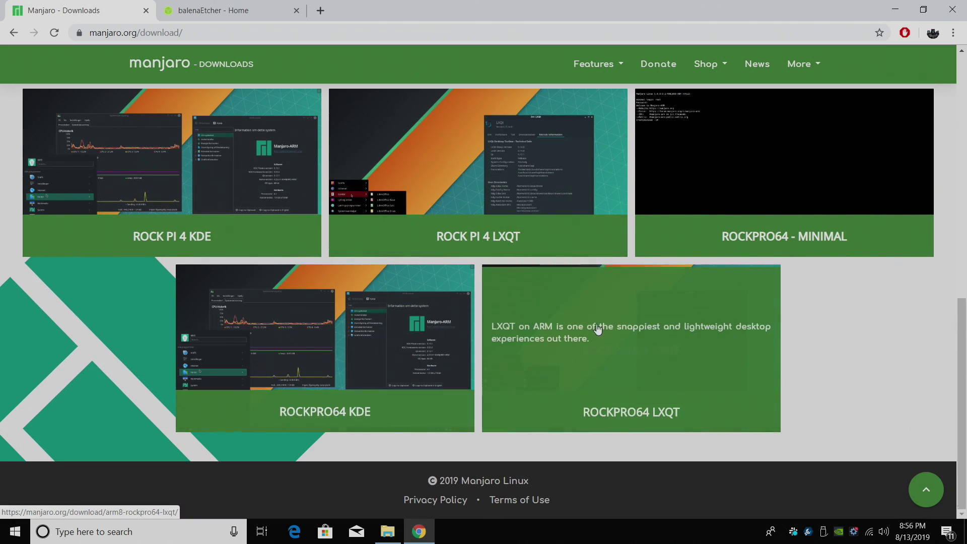
{"action": "scroll", "coordinate": [594, 330], "scroll_direction": "up", "scroll_amount": 13}
{"action": "left_click", "coordinate": [455, 199]}
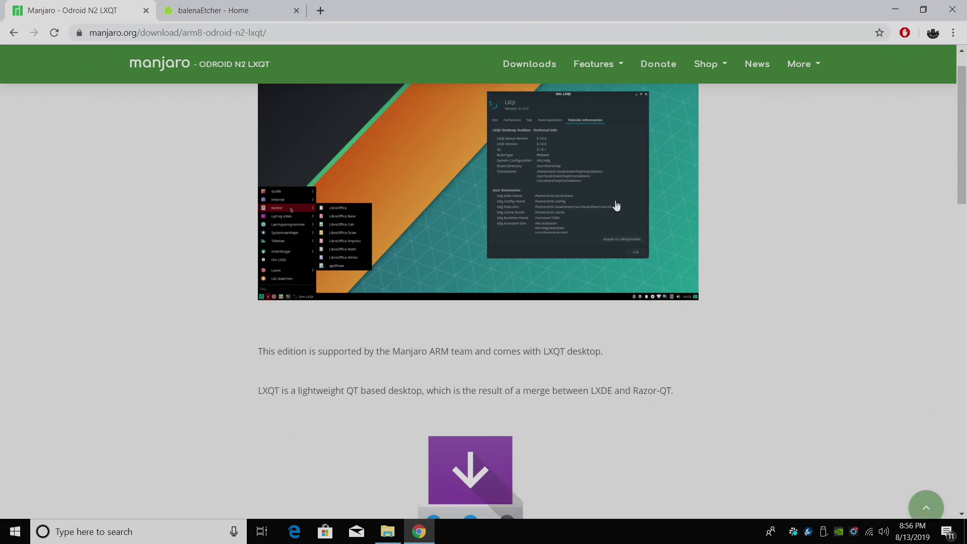
{"action": "scroll", "coordinate": [618, 335], "scroll_direction": "down", "scroll_amount": 3}
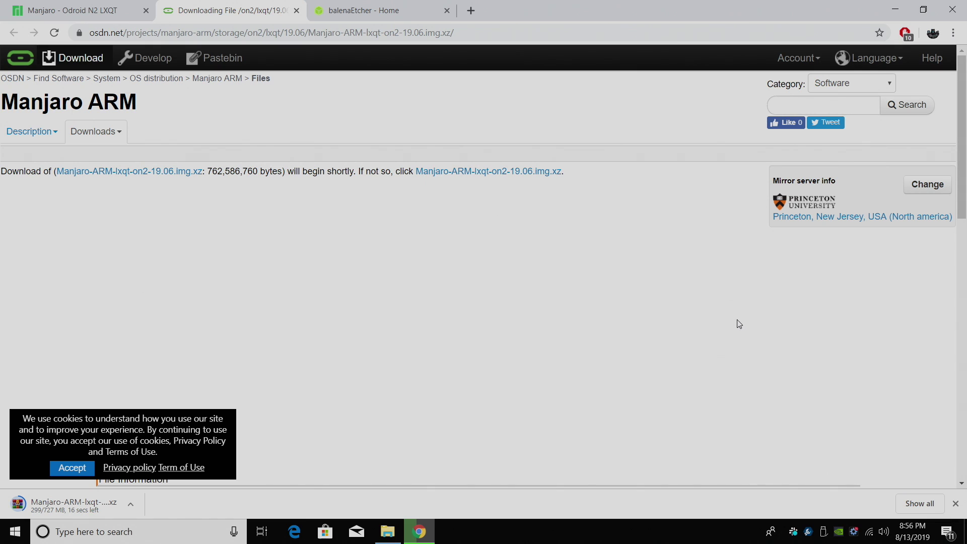
Step: Download balenaEtcher for Windows from the balenaEtcher page
{"action": "left_click", "coordinate": [422, 7]}
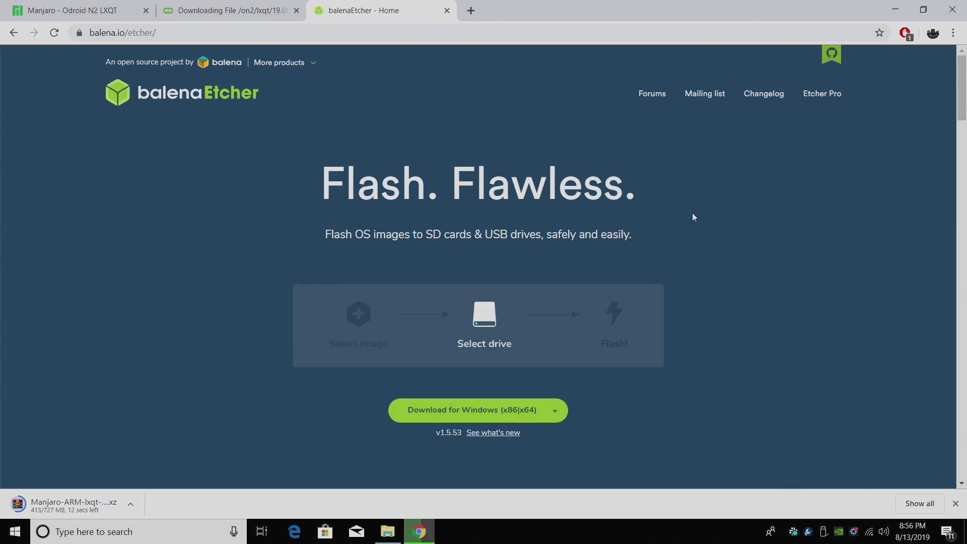
{"action": "scroll", "coordinate": [682, 345], "scroll_direction": "down", "scroll_amount": 2}
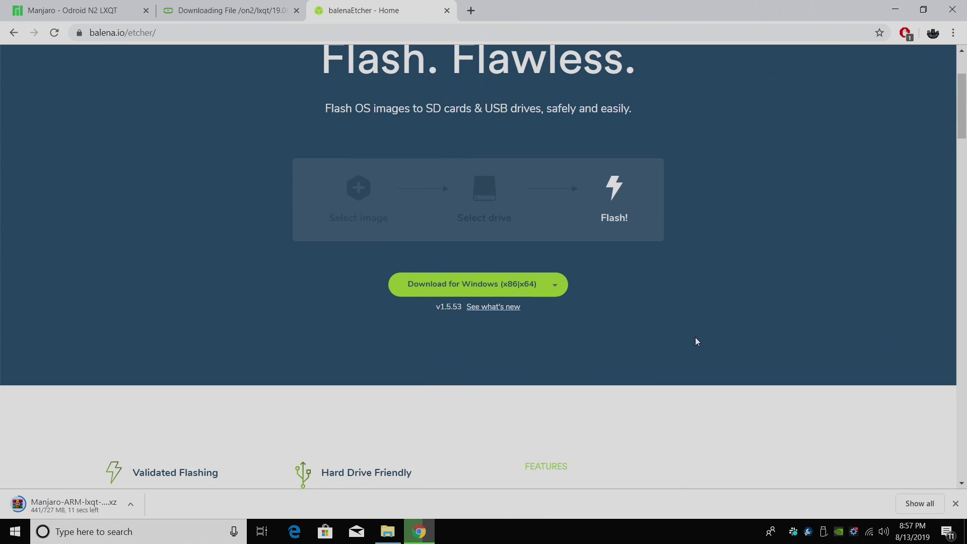
{"action": "left_click", "coordinate": [525, 295]}
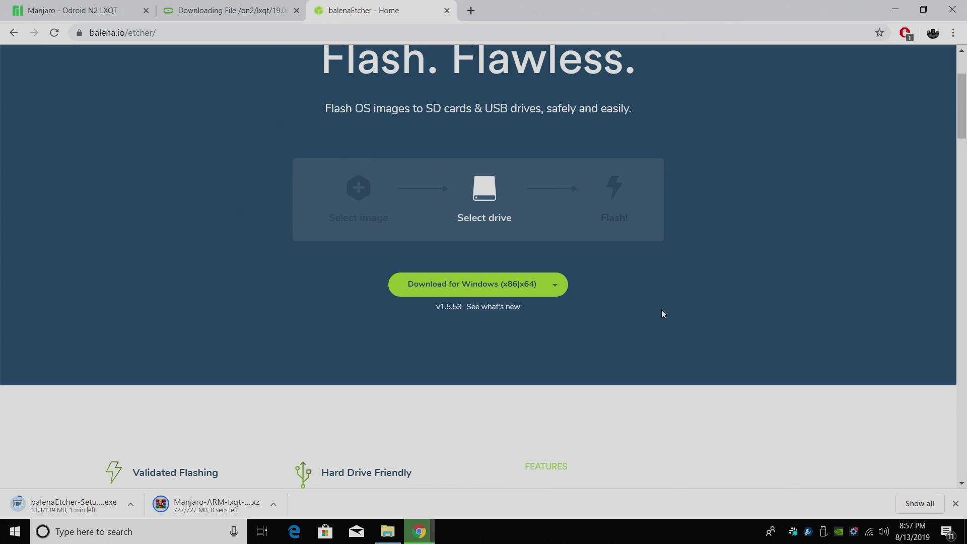
Step: Launch balenaEtcher, load Manjaro-ARM-lxqt-on2-19.06.img.xz, and target the 16.02 GB Transcend SD card
{"action": "left_click", "coordinate": [895, 10]}
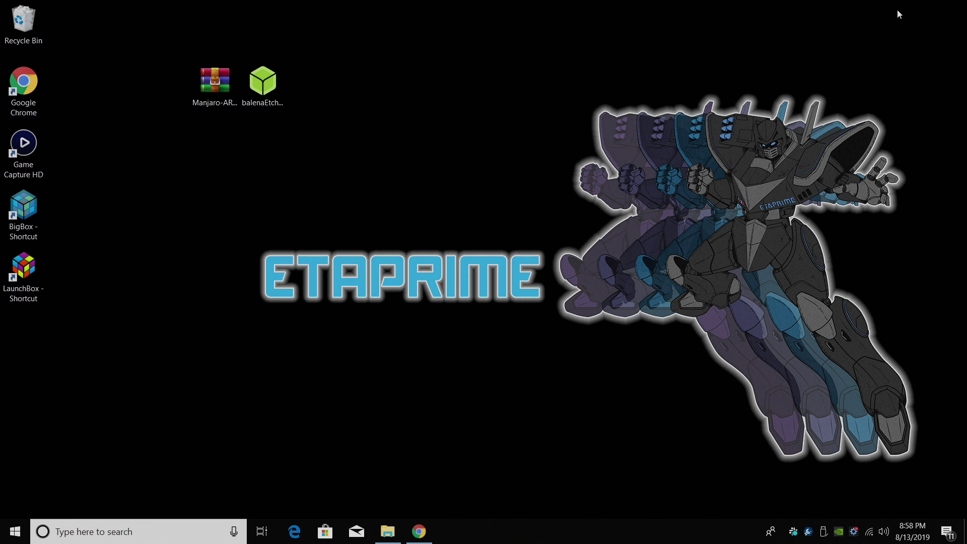
{"action": "left_click", "coordinate": [212, 103]}
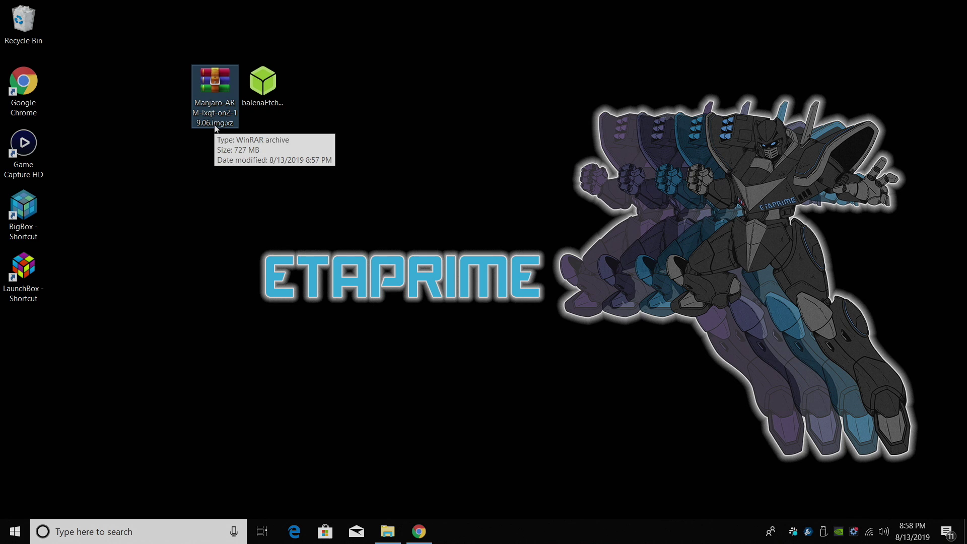
{"action": "double_click", "coordinate": [262, 88]}
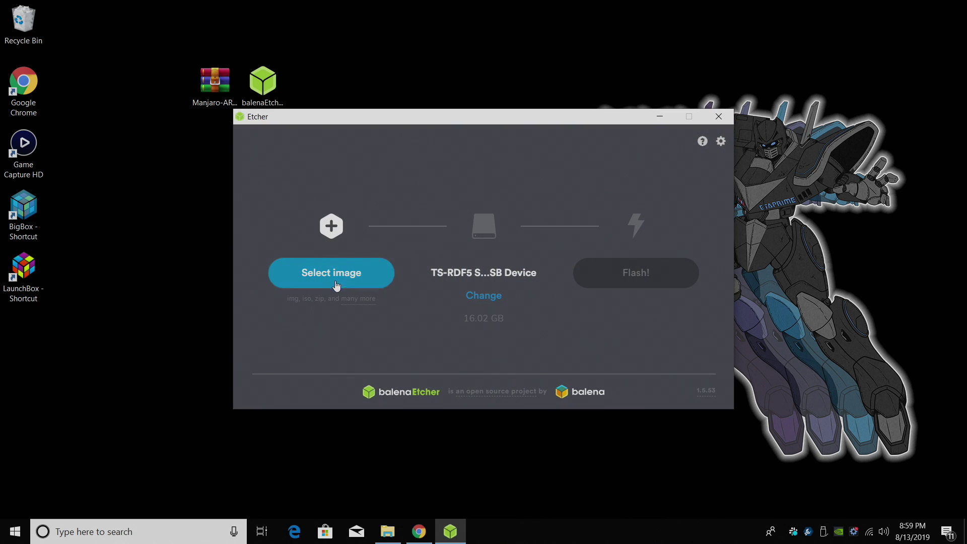
{"action": "left_click", "coordinate": [340, 281]}
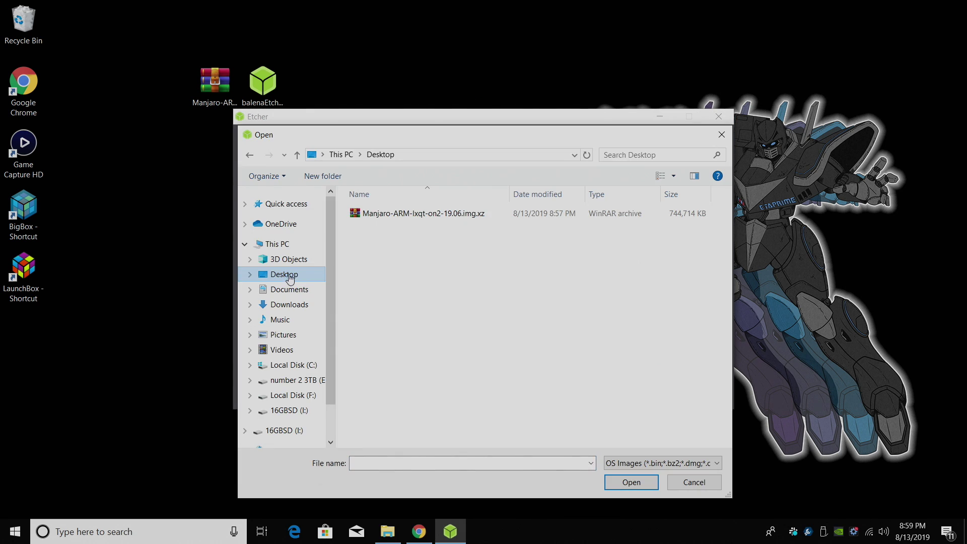
{"action": "left_click", "coordinate": [422, 217]}
{"action": "double_click", "coordinate": [421, 217]}
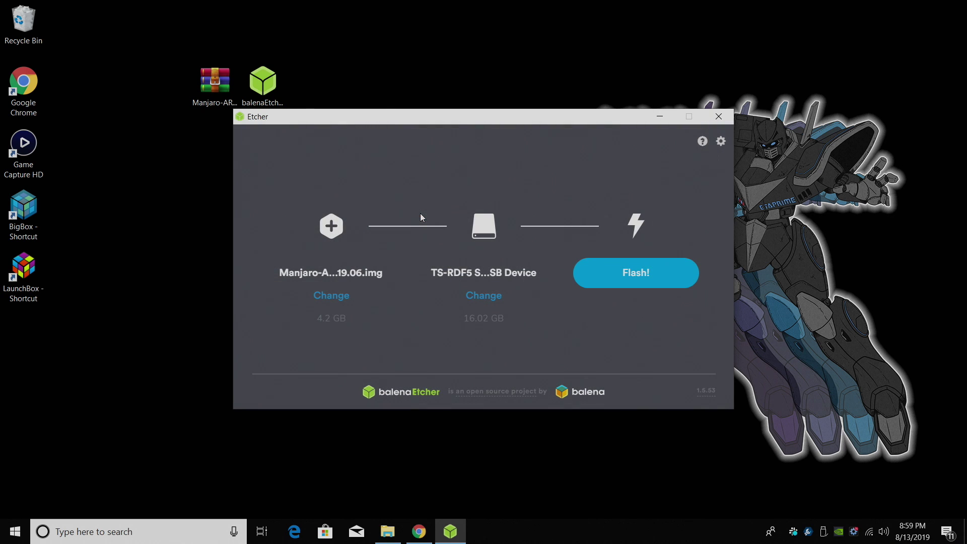
{"action": "left_click", "coordinate": [492, 297]}
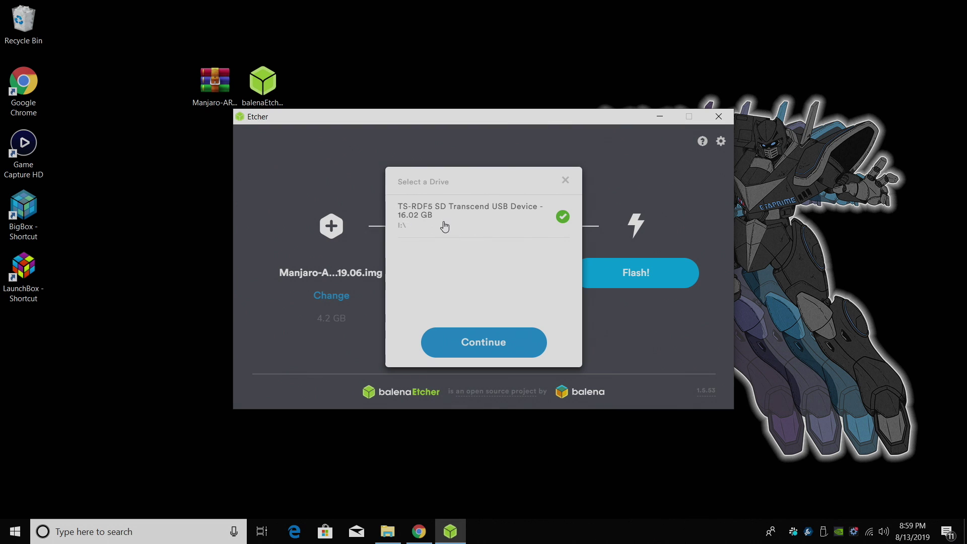
{"action": "left_click", "coordinate": [514, 352]}
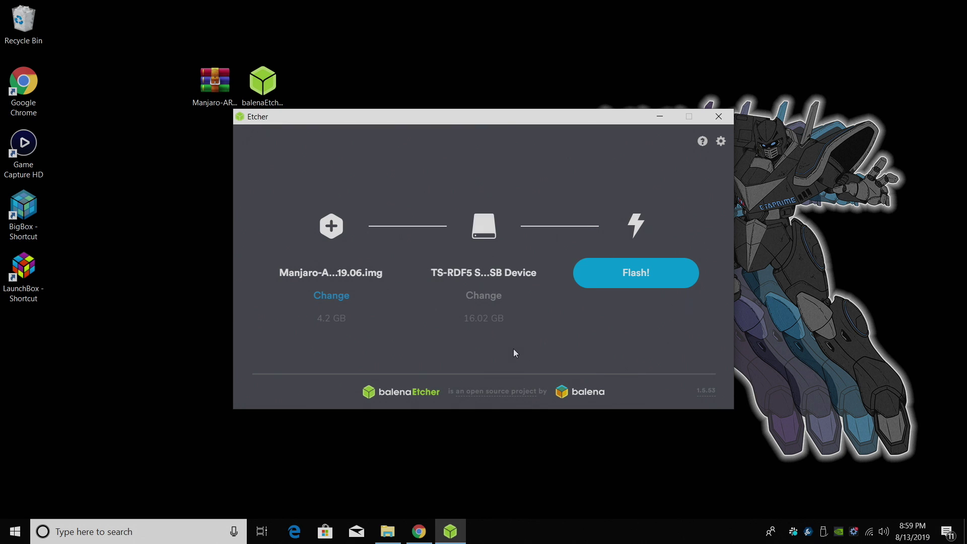
Step: Flash the Manjaro image to the SD card and decline Windows' prompt to format it
{"action": "left_click", "coordinate": [648, 277]}
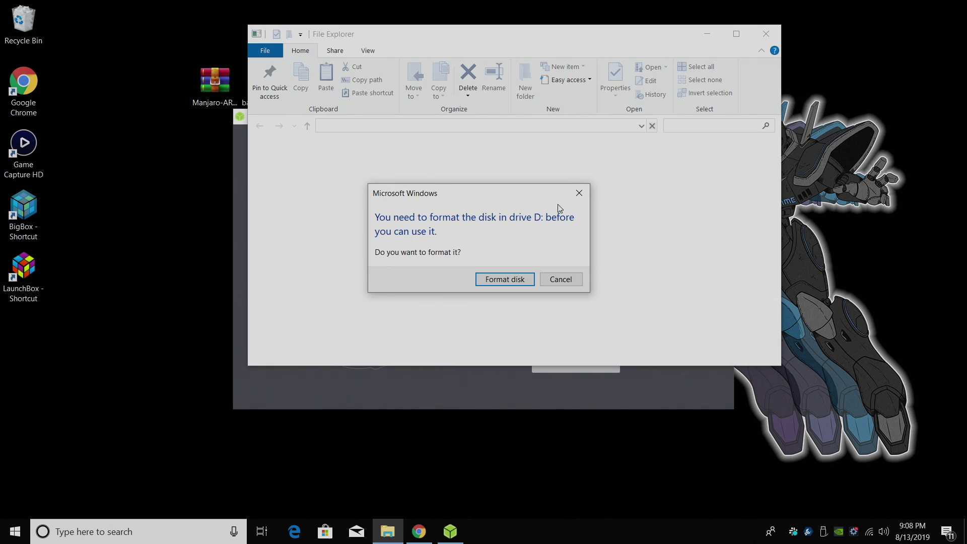
{"action": "left_click", "coordinate": [579, 193]}
Step: Dismiss the 'Location is not available' error, move the Etcher window aside, and close Etcher
{"action": "left_click", "coordinate": [646, 198]}
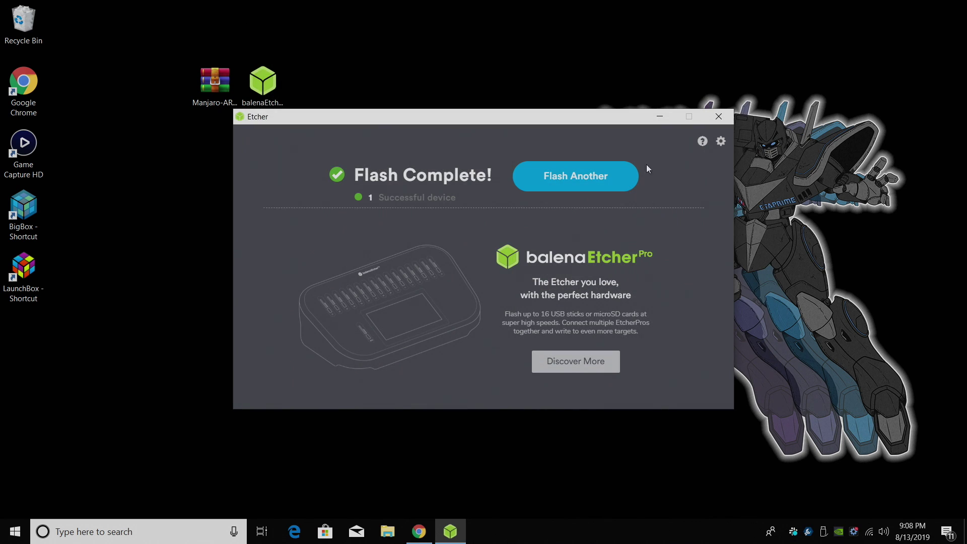
{"action": "left_click_drag", "start_coordinate": [578, 115], "coordinate": [662, 74]}
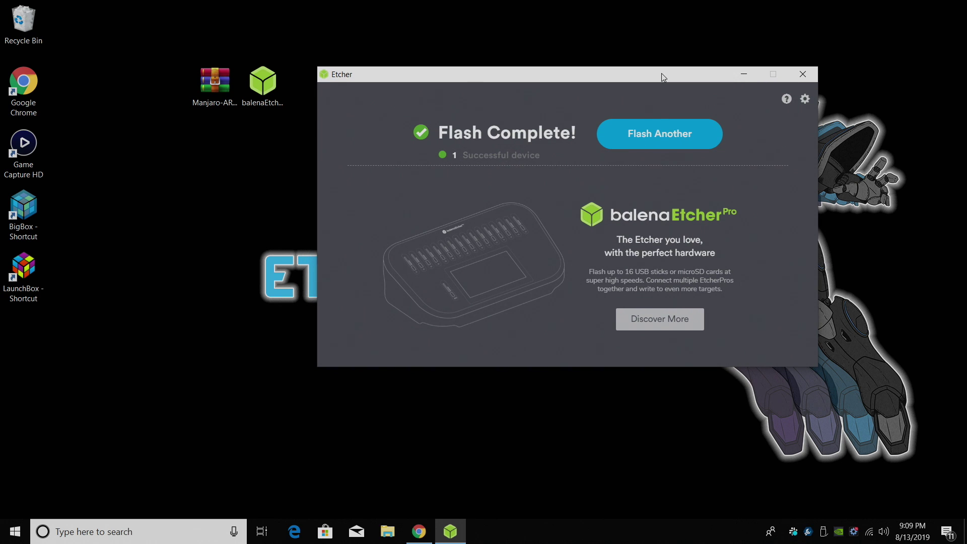
{"action": "left_click", "coordinate": [807, 73]}
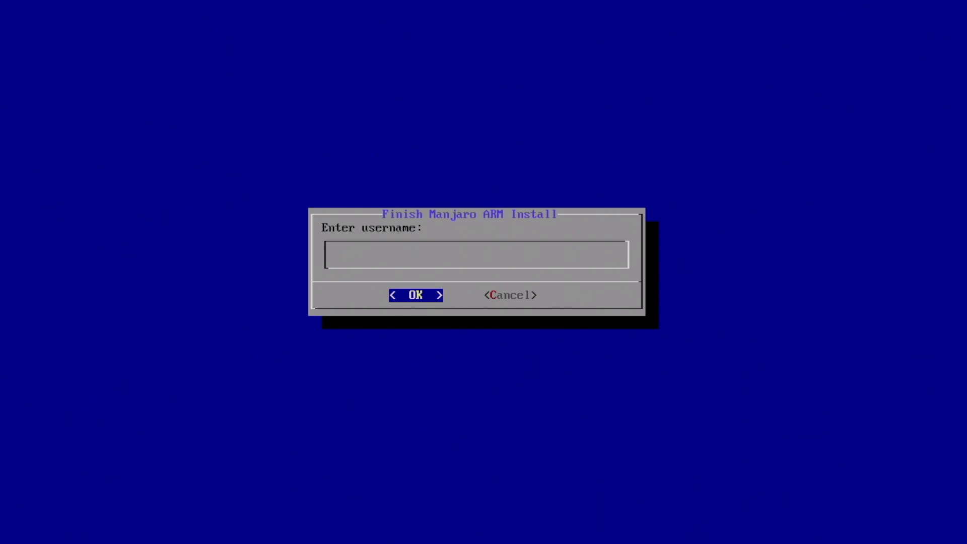
Step: Create the user account with a username, full name and confirmed password
{"action": "type", "text": "etaprime"}
{"action": "key", "text": "Return"}
{"action": "type", "text": "eta"}
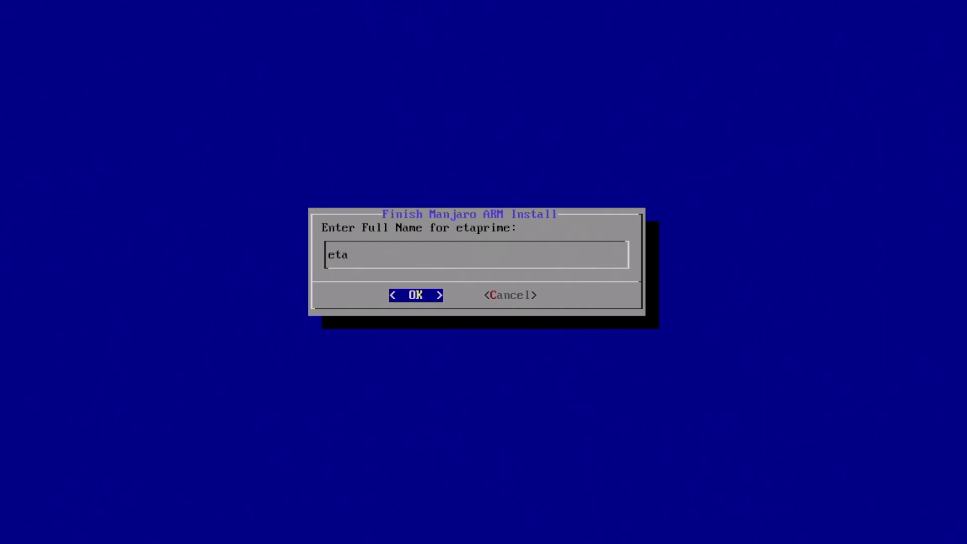
{"action": "key", "text": "Return"}
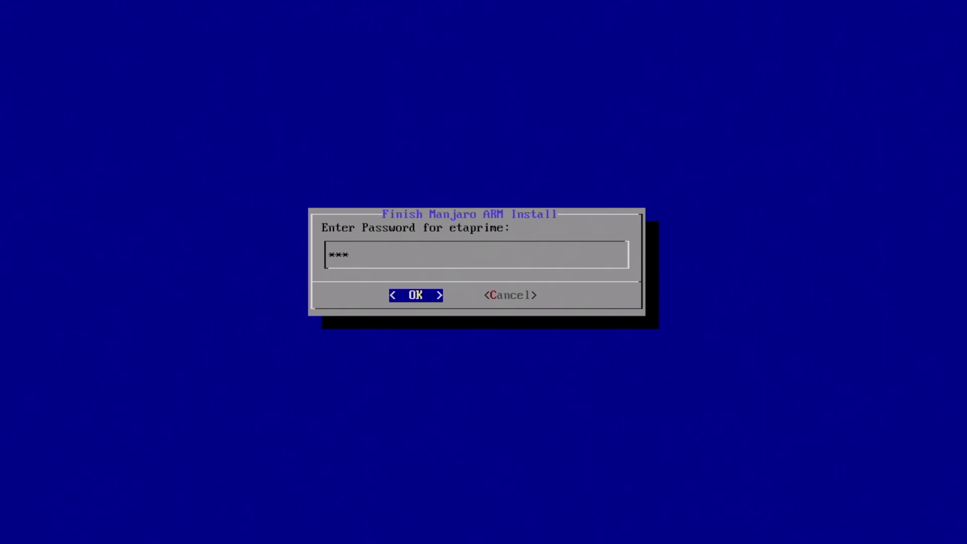
{"action": "type", "text": "*****"}
{"action": "key", "text": "Return"}
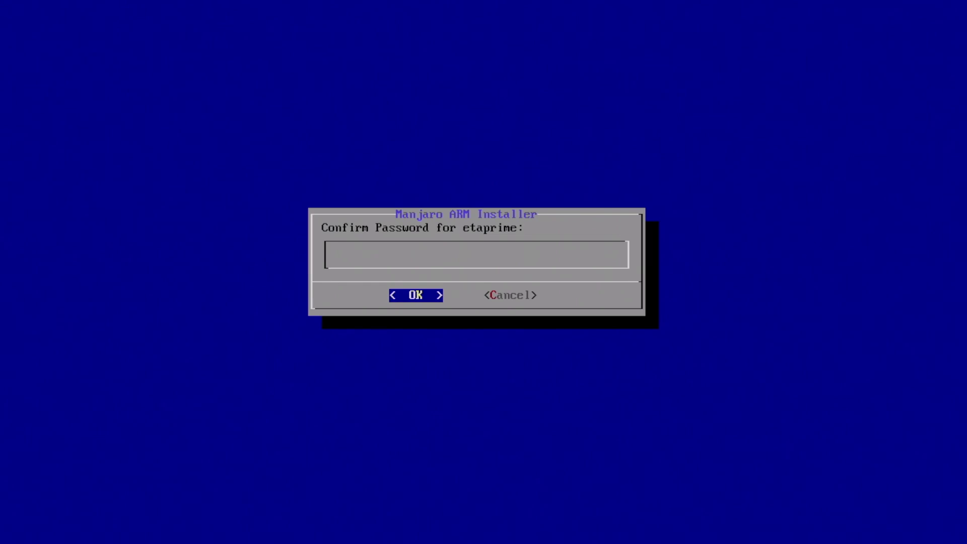
{"action": "type", "text": "*******"}
{"action": "key", "text": "Return"}
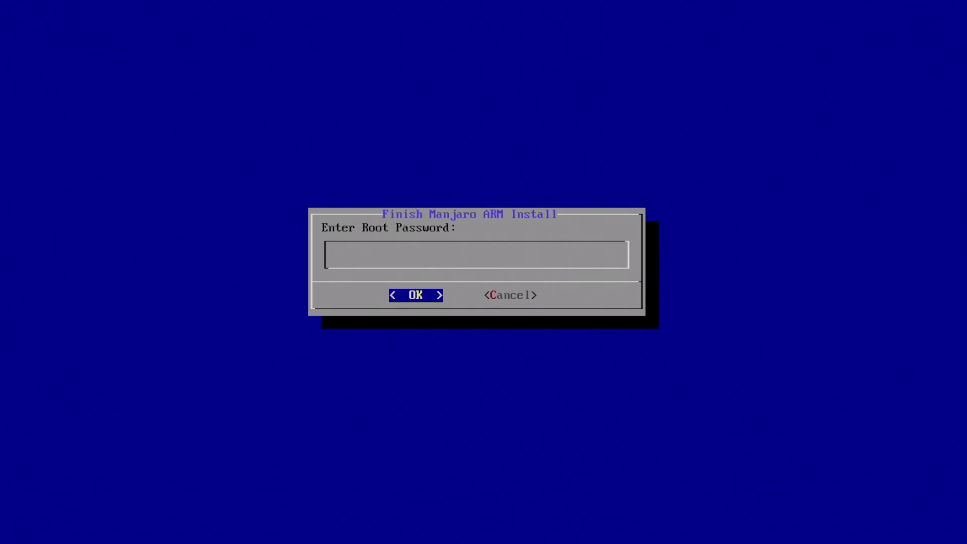
Step: Set the root password and confirm it
{"action": "type", "text": "***"}
{"action": "key", "text": "Return"}
{"action": "type", "text": "**"}
{"action": "key", "text": "Return"}
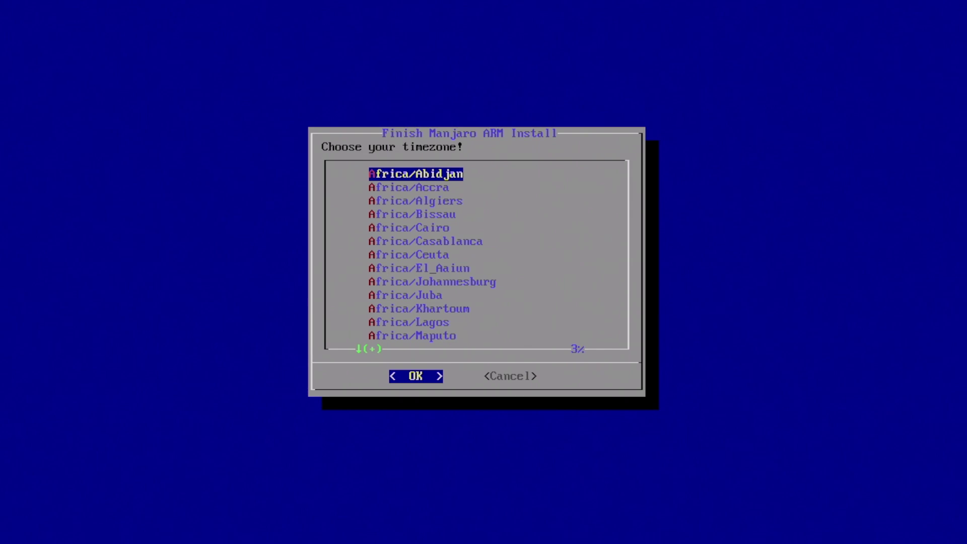
Step: Choose the timezone and the en_US.UTF-8 locale
{"action": "key", "text": "Down"}
{"action": "key", "text": "Down"}
{"action": "key", "text": "Down"}
{"action": "key", "text": "Down"}
{"action": "key", "text": "Down"}
{"action": "key", "text": "Down"}
{"action": "key", "text": "Down"}
{"action": "key", "text": "Down"}
{"action": "key", "text": "Down"}
{"action": "key", "text": "Down"}
{"action": "key", "text": "Down"}
{"action": "key", "text": "Down"}
{"action": "key", "text": "Down"}
{"action": "key", "text": "Down"}
{"action": "key", "text": "Down"}
{"action": "key", "text": "Down"}
{"action": "key", "text": "Down"}
{"action": "key", "text": "Down"}
{"action": "key", "text": "Down"}
{"action": "key", "text": "Down"}
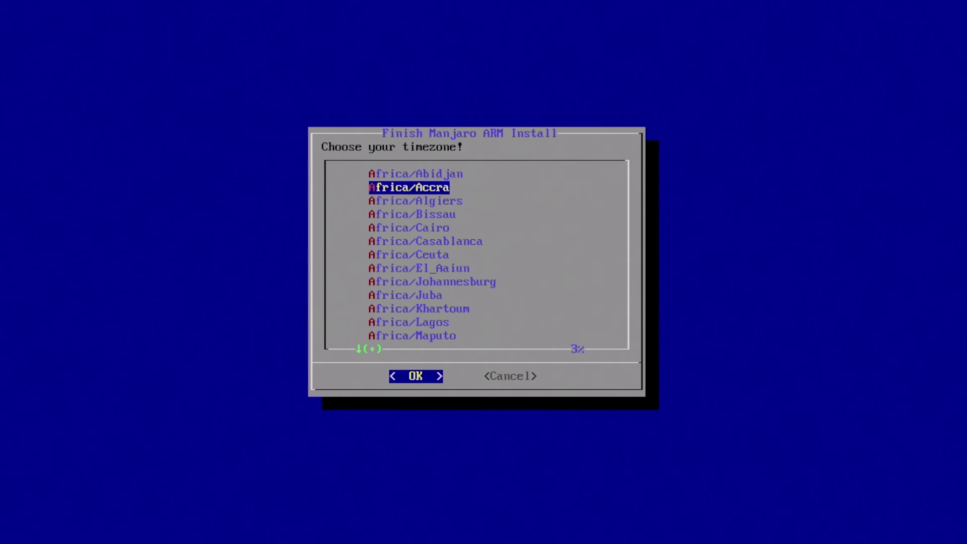
{"action": "key", "text": "Return"}
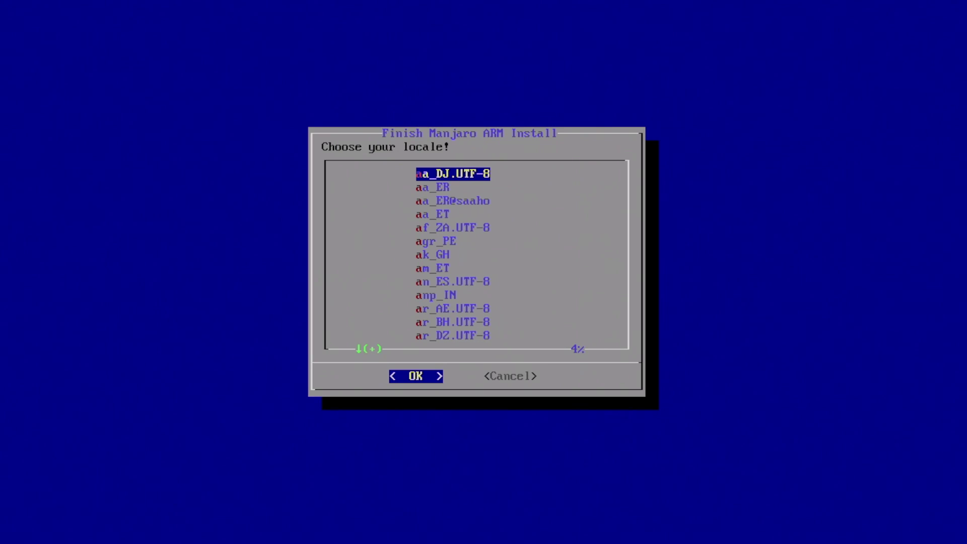
{"action": "key", "text": "Down"}
{"action": "key", "text": "Down"}
{"action": "key", "text": "Down"}
{"action": "key", "text": "Down"}
{"action": "key", "text": "Down"}
{"action": "key", "text": "Down"}
{"action": "key", "text": "Down"}
{"action": "key", "text": "Down"}
{"action": "key", "text": "Down"}
{"action": "key", "text": "Down"}
{"action": "key", "text": "Down"}
{"action": "key", "text": "Down"}
{"action": "key", "text": "Down"}
{"action": "key", "text": "Down"}
{"action": "key", "text": "Down"}
{"action": "key", "text": "Down"}
{"action": "key", "text": "Down"}
{"action": "key", "text": "Down"}
{"action": "key", "text": "Down"}
{"action": "key", "text": "Down"}
{"action": "key", "text": "Up"}
{"action": "key", "text": "Up"}
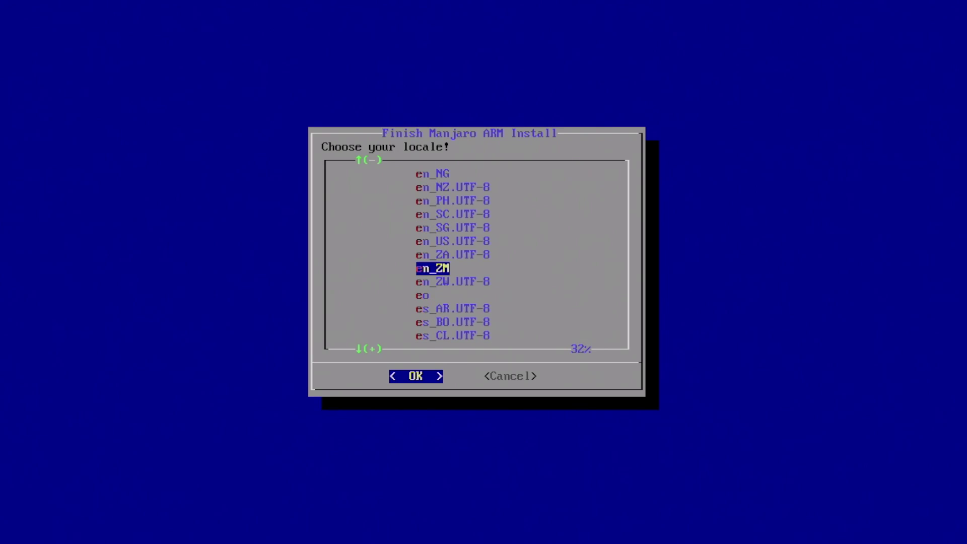
{"action": "key", "text": "Up"}
{"action": "key", "text": "Up"}
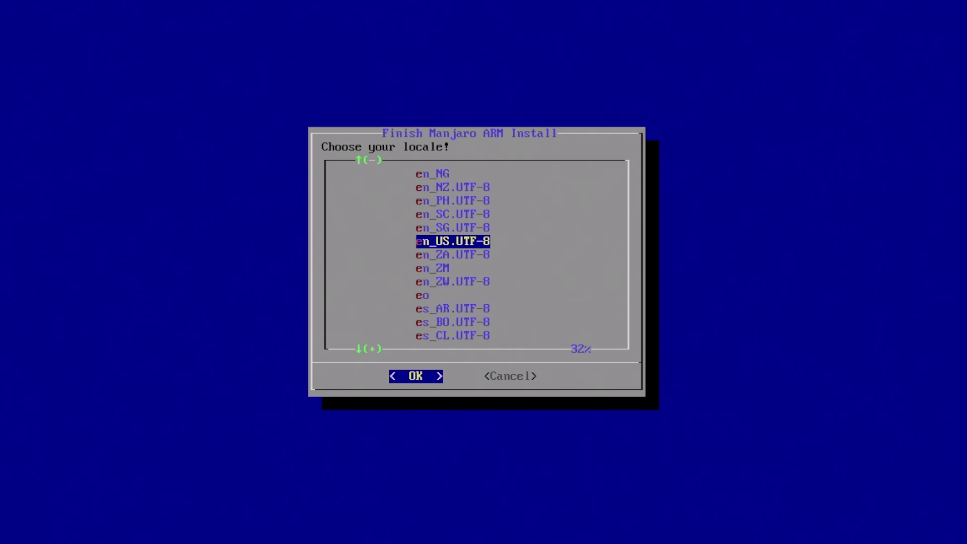
{"action": "key", "text": "Return"}
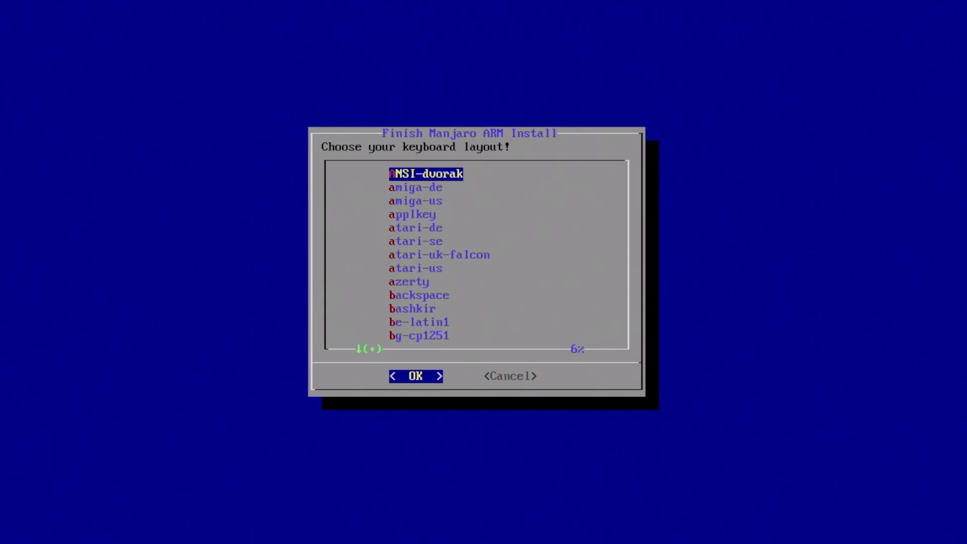
Step: Select 'us' as the keyboard layout
{"action": "key", "text": "u"}
{"action": "key", "text": "Down"}
{"action": "key", "text": "Down"}
{"action": "key", "text": "Down"}
{"action": "key", "text": "Down"}
{"action": "key", "text": "Down"}
{"action": "key", "text": "Down"}
{"action": "key", "text": "Down"}
{"action": "key", "text": "Down"}
{"action": "key", "text": "Up"}
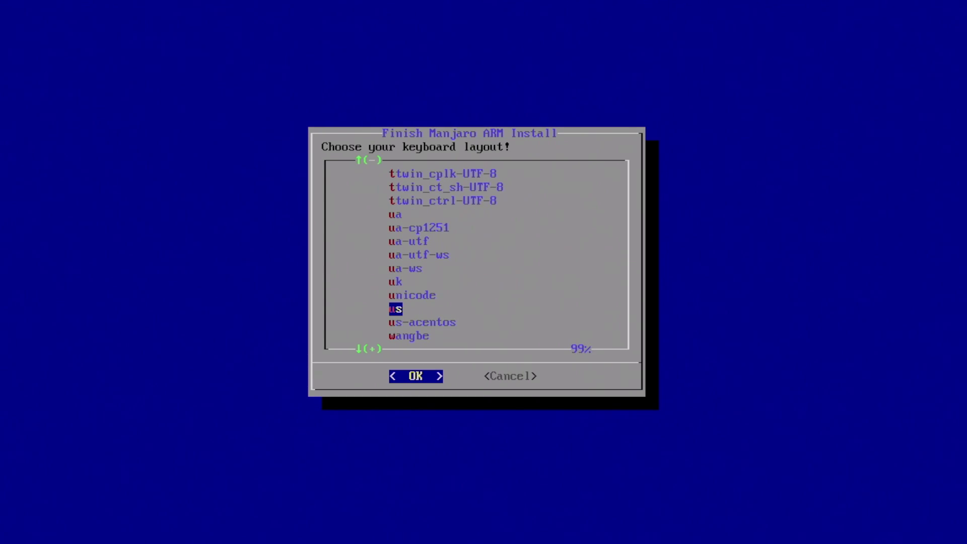
{"action": "key", "text": "Return"}
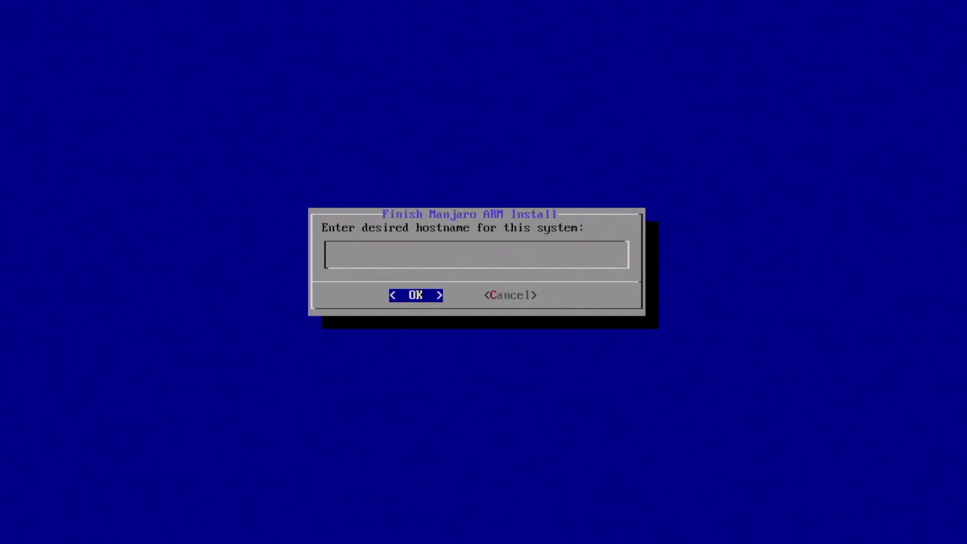
Step: Set the hostname to N2 and accept the settings summary to run the install
{"action": "type", "text": "N2"}
{"action": "key", "text": "Return"}
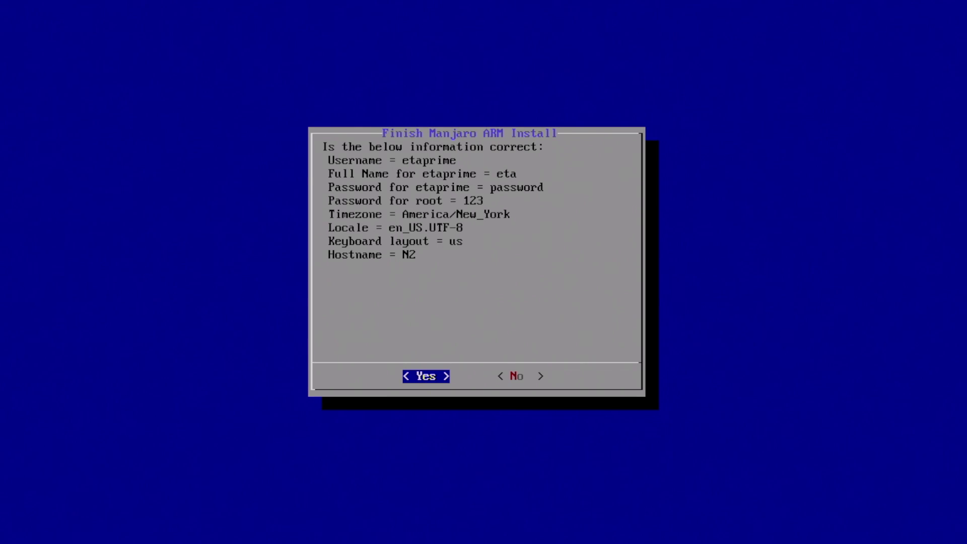
{"action": "key", "text": "Return"}
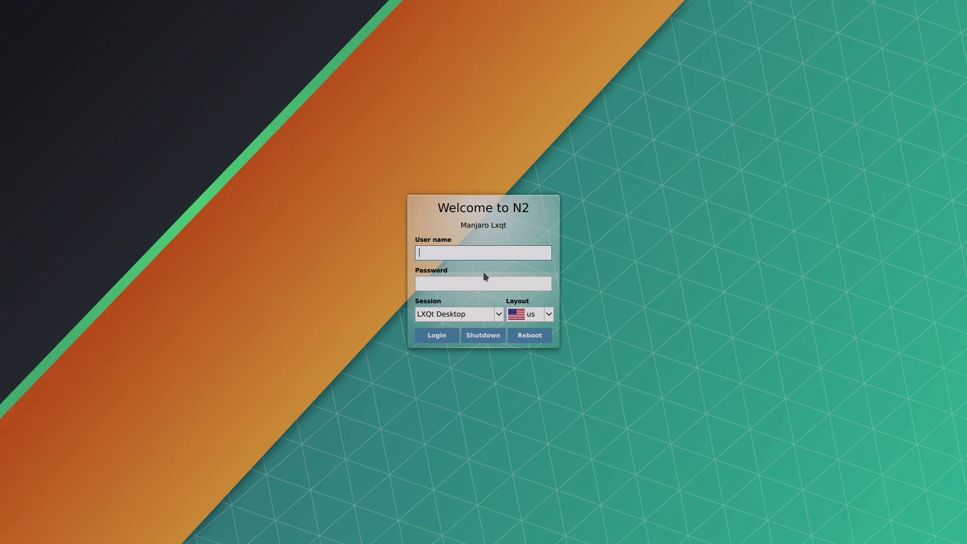
Step: Log in with the new account and join the 'we got wifi 5g' wireless network
{"action": "type", "text": "etaprime"}
{"action": "left_click", "coordinate": [463, 282]}
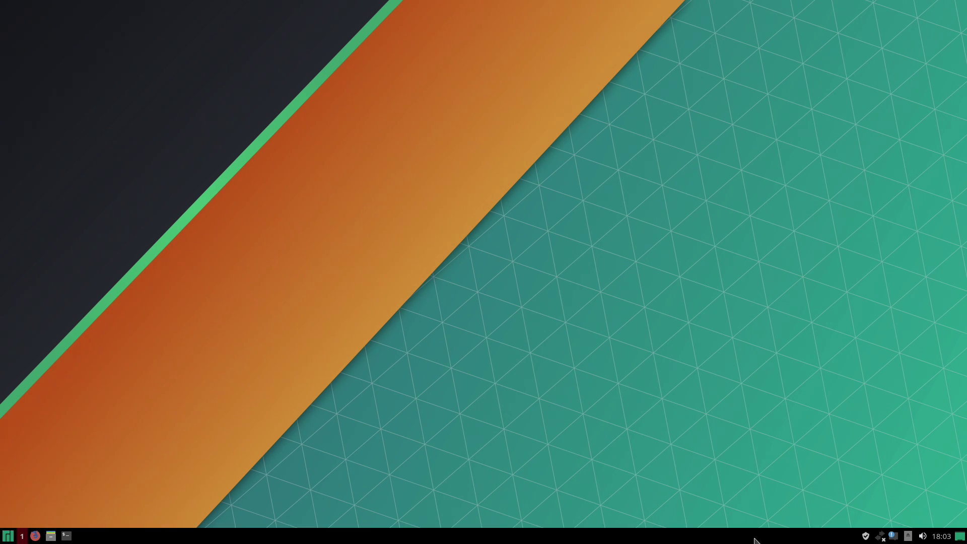
{"action": "left_click", "coordinate": [881, 537]}
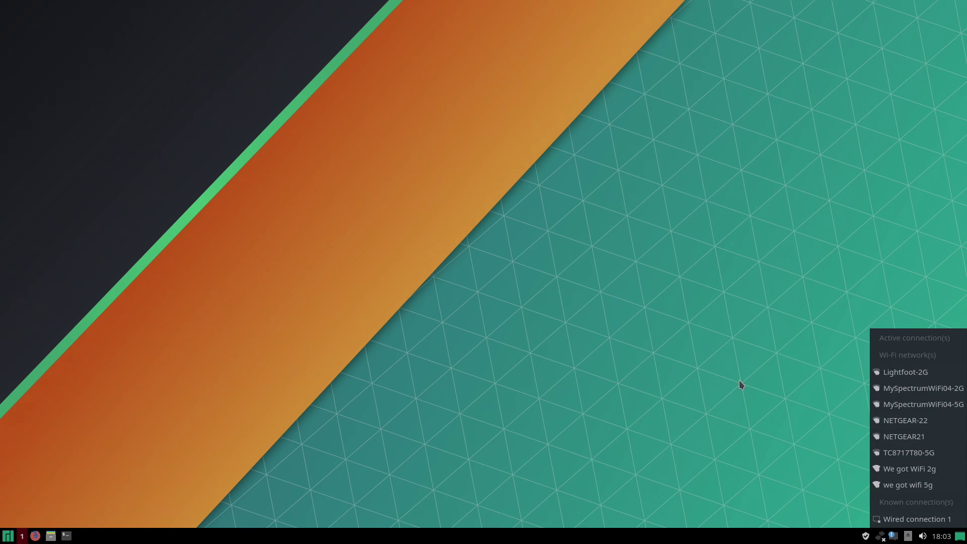
{"action": "left_click", "coordinate": [938, 485]}
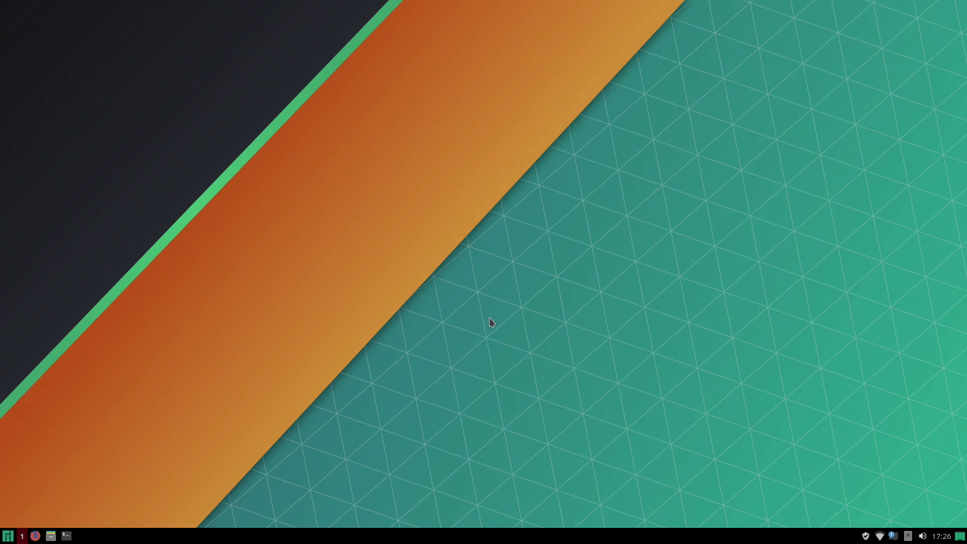
Step: Launch Firefox from the Internet menu and search the web for 'youtube'
{"action": "left_click", "coordinate": [5, 537]}
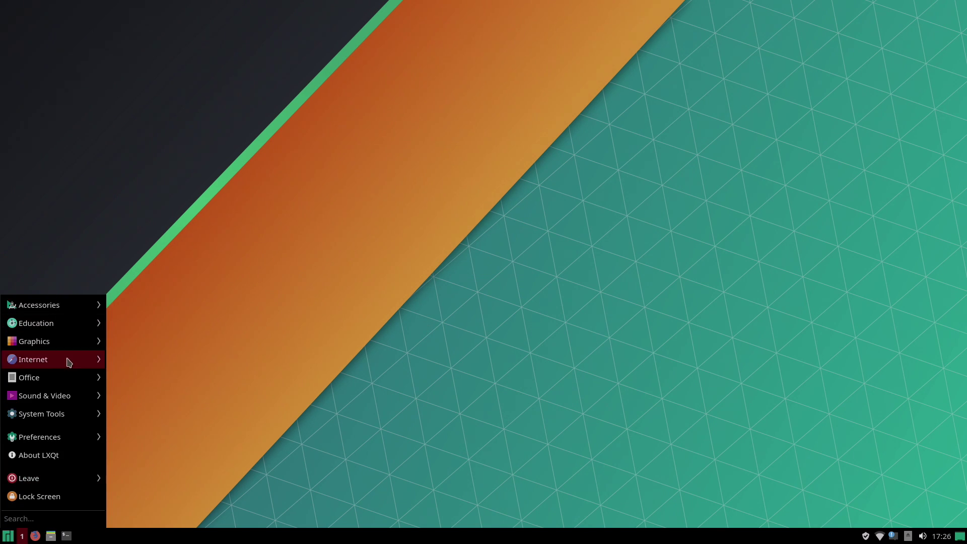
{"action": "mouse_move", "coordinate": [61, 323]}
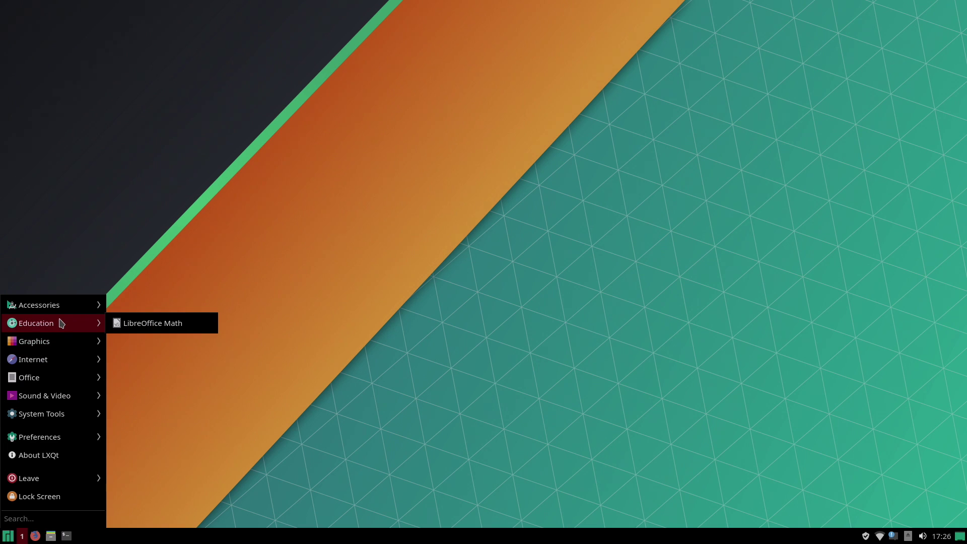
{"action": "mouse_move", "coordinate": [64, 358]}
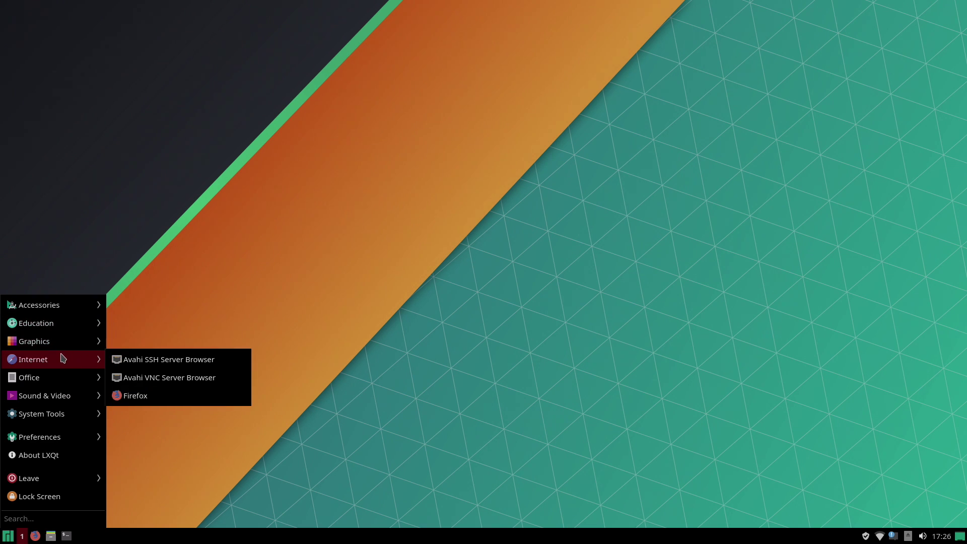
{"action": "left_click", "coordinate": [157, 395]}
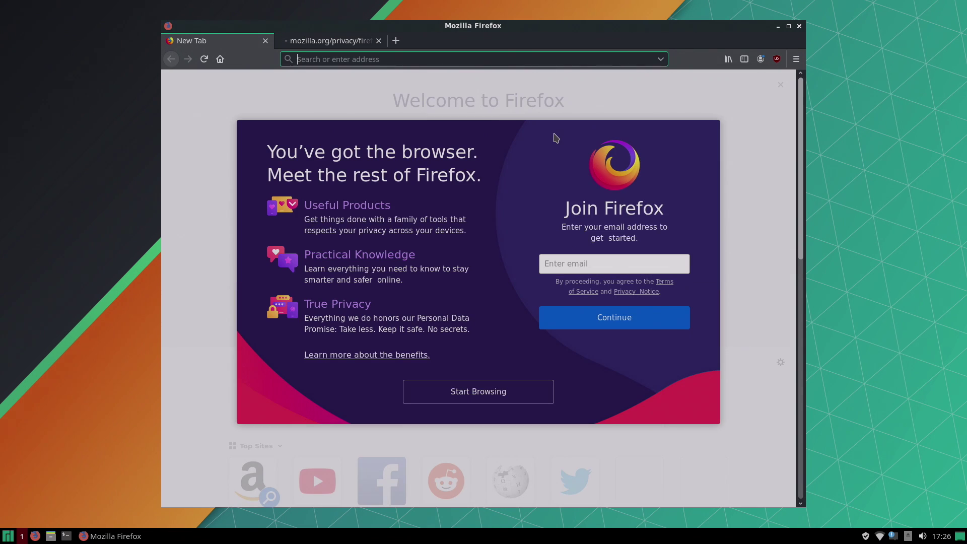
{"action": "type", "text": "youtube"}
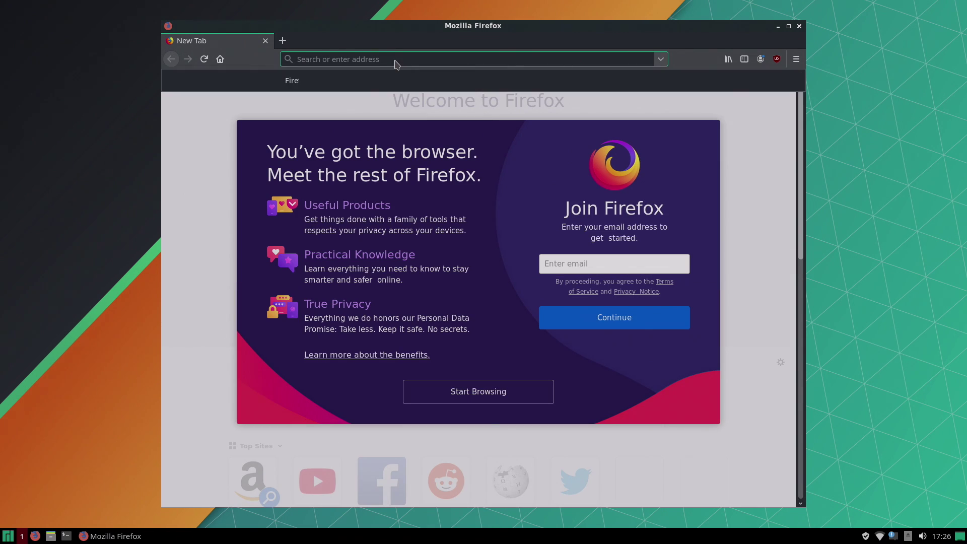
{"action": "key", "text": "Return"}
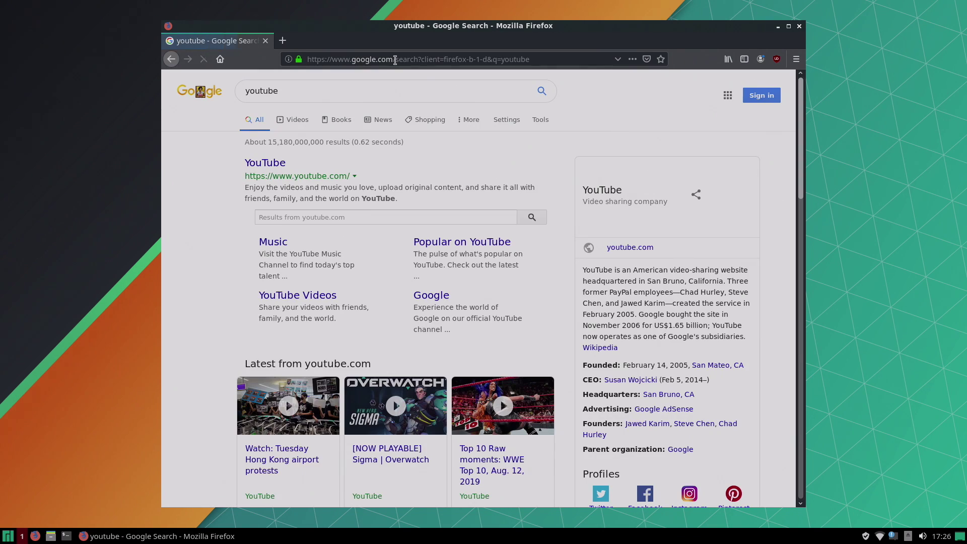
Step: Go to YouTube, search '4k video', and play COSTA RICA IN 4K 60fps HDR
{"action": "left_click", "coordinate": [272, 164]}
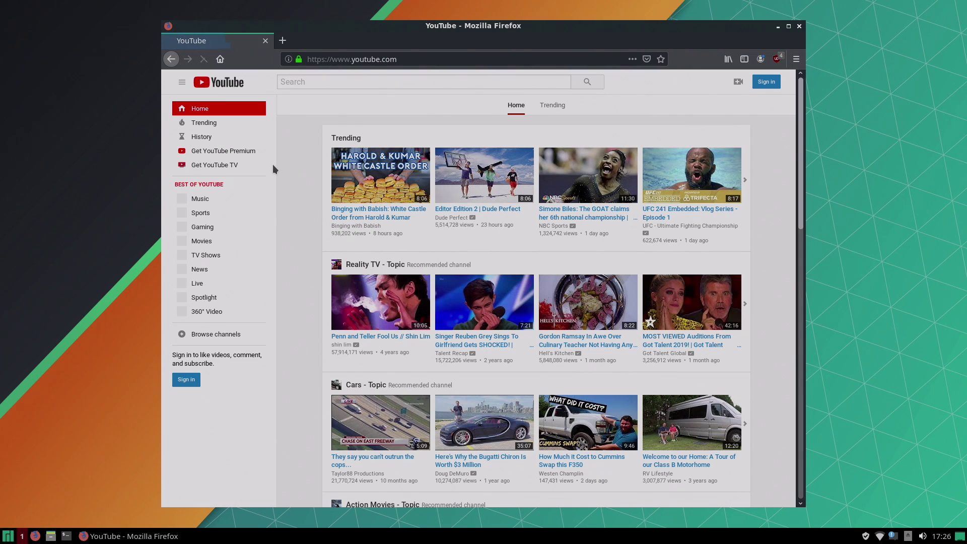
{"action": "left_click", "coordinate": [369, 81]}
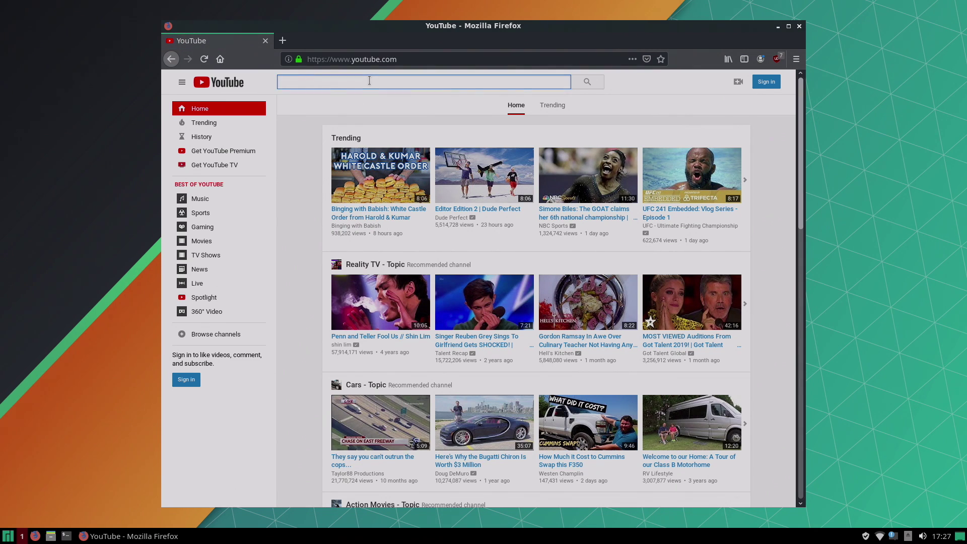
{"action": "left_click", "coordinate": [353, 94]}
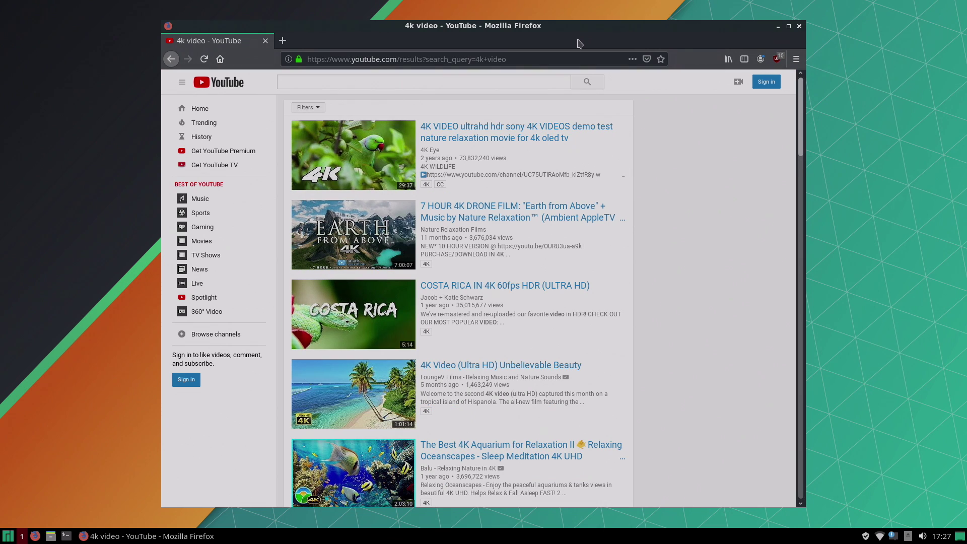
{"action": "left_click", "coordinate": [457, 285]}
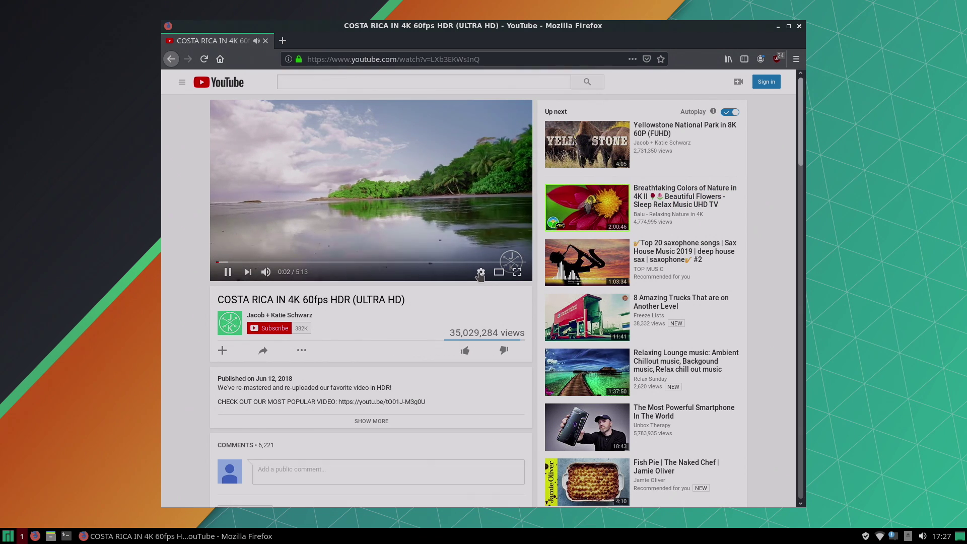
Step: Drop the video quality to 360p and turn on Stats for nerds
{"action": "left_click", "coordinate": [480, 272]}
{"action": "left_click", "coordinate": [503, 246]}
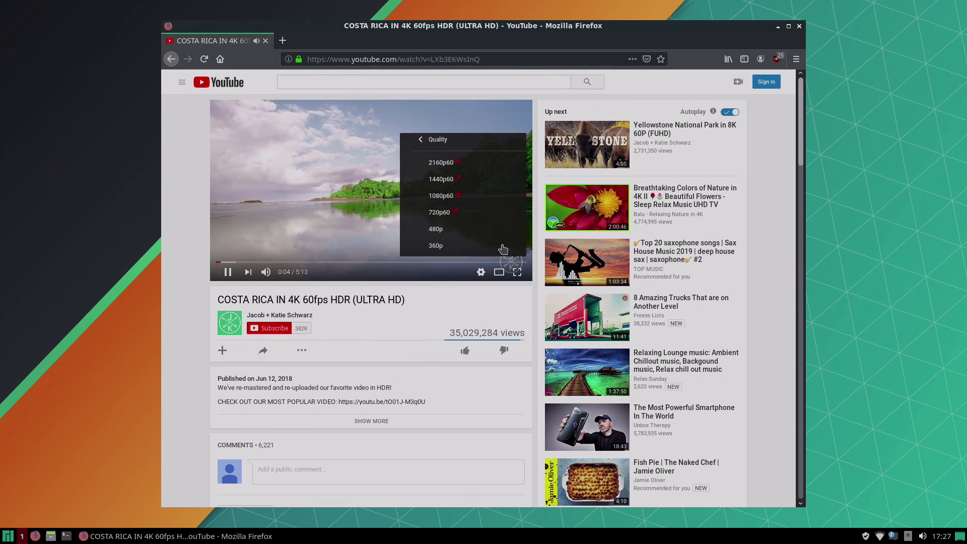
{"action": "left_click", "coordinate": [423, 246]}
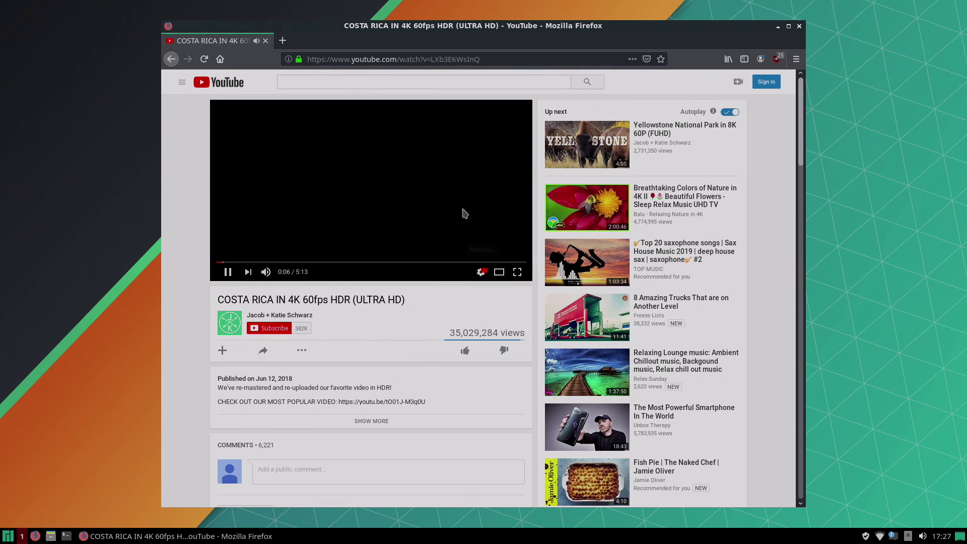
{"action": "right_click", "coordinate": [462, 185]}
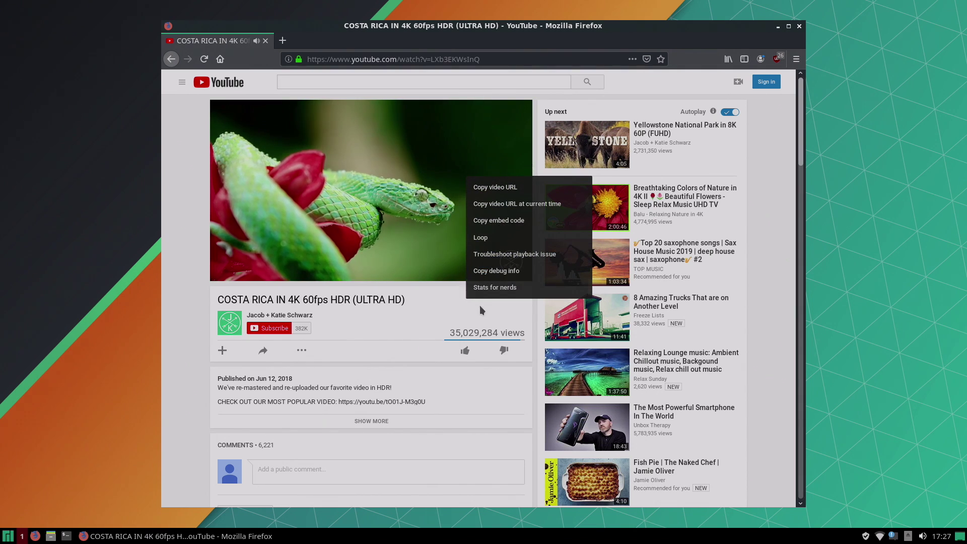
{"action": "left_click", "coordinate": [495, 287]}
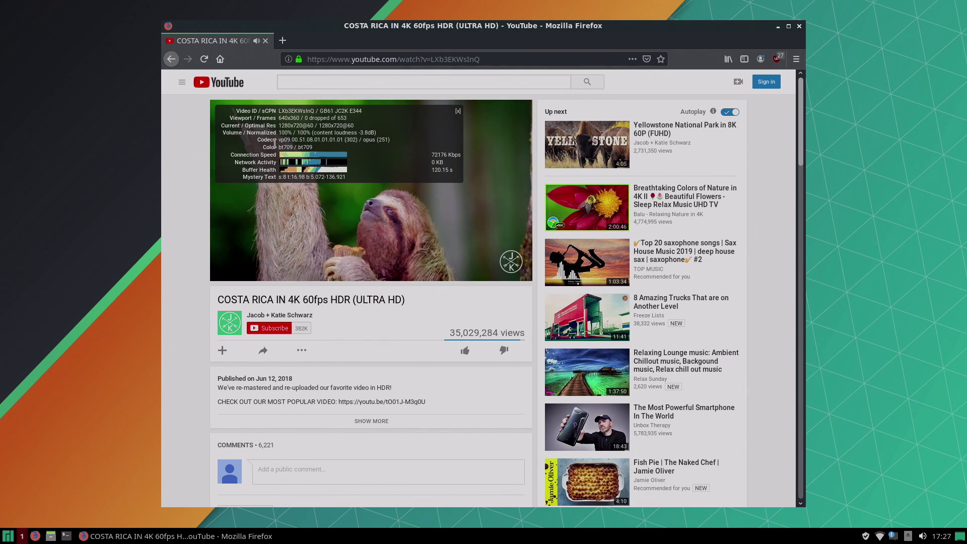
Step: Raise the playback quality to 1080p60
{"action": "mouse_move", "coordinate": [304, 130]}
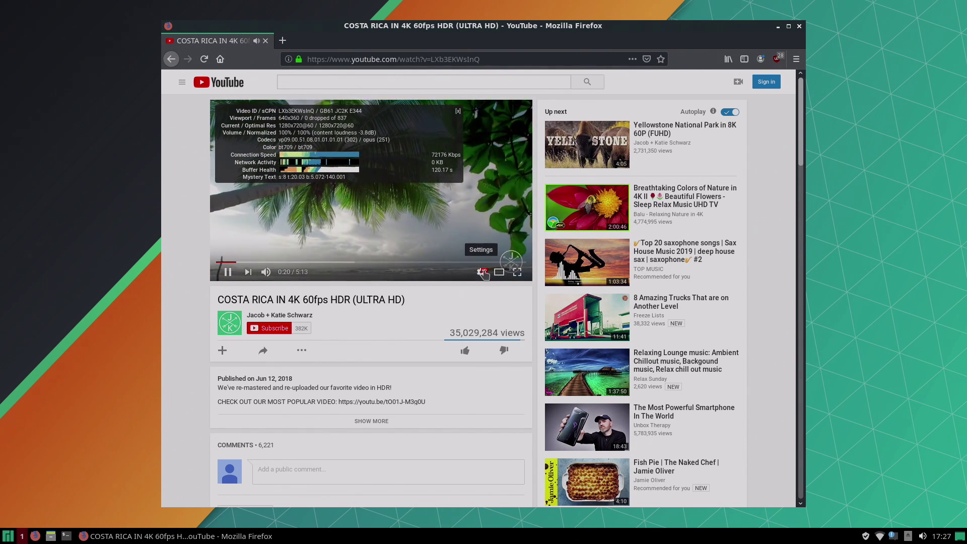
{"action": "left_click", "coordinate": [482, 273]}
{"action": "left_click", "coordinate": [499, 248]}
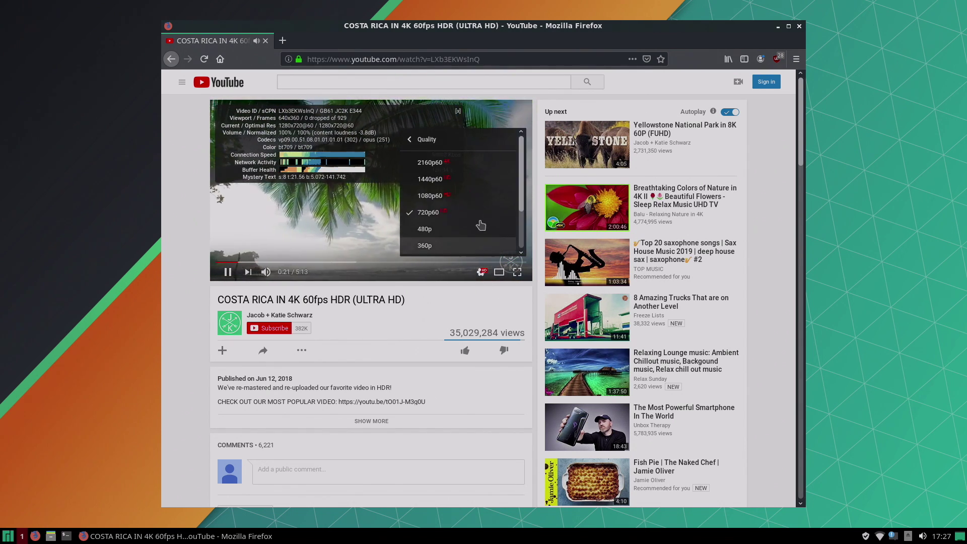
{"action": "left_click", "coordinate": [426, 196]}
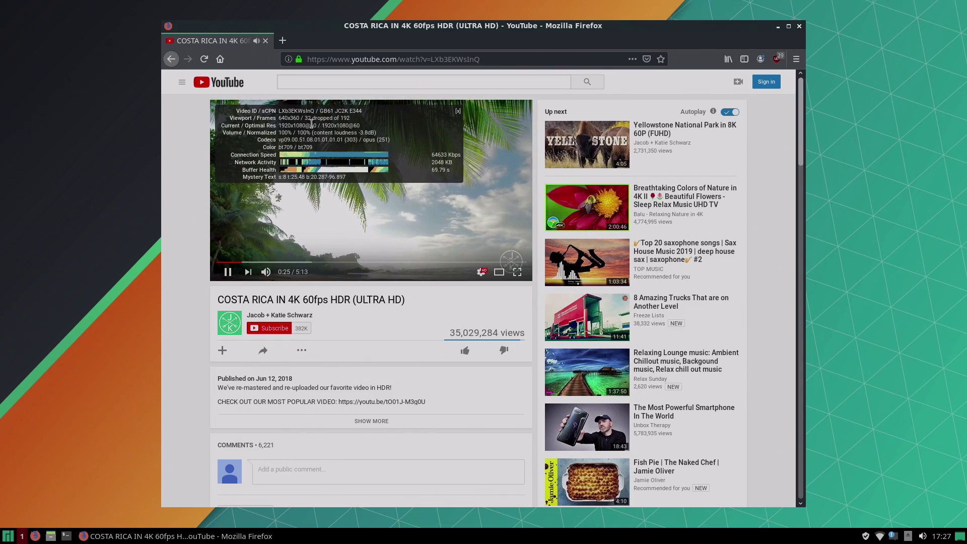
Step: Close Firefox, launch Software Update from Preferences, and apply the 493.0 MB of pending updates
{"action": "key", "text": "ctrl+q"}
{"action": "left_click", "coordinate": [8, 536]}
{"action": "mouse_move", "coordinate": [69, 438]}
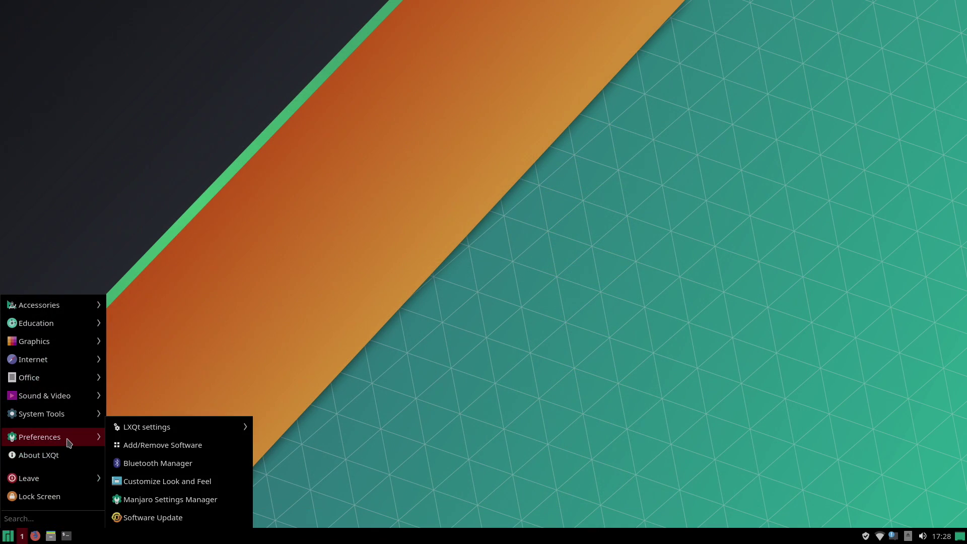
{"action": "left_click", "coordinate": [153, 517]}
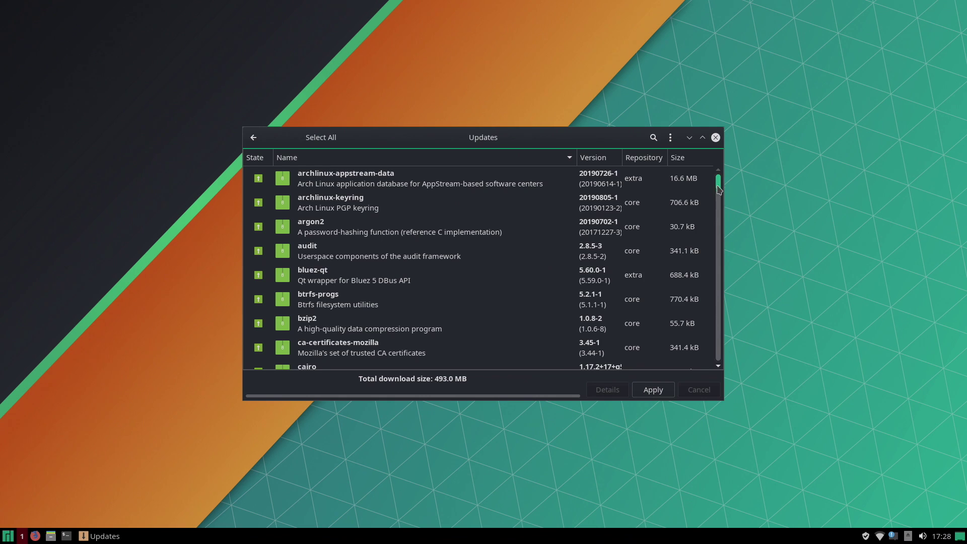
{"action": "left_click_drag", "start_coordinate": [718, 183], "coordinate": [720, 318]}
{"action": "left_click", "coordinate": [653, 389]}
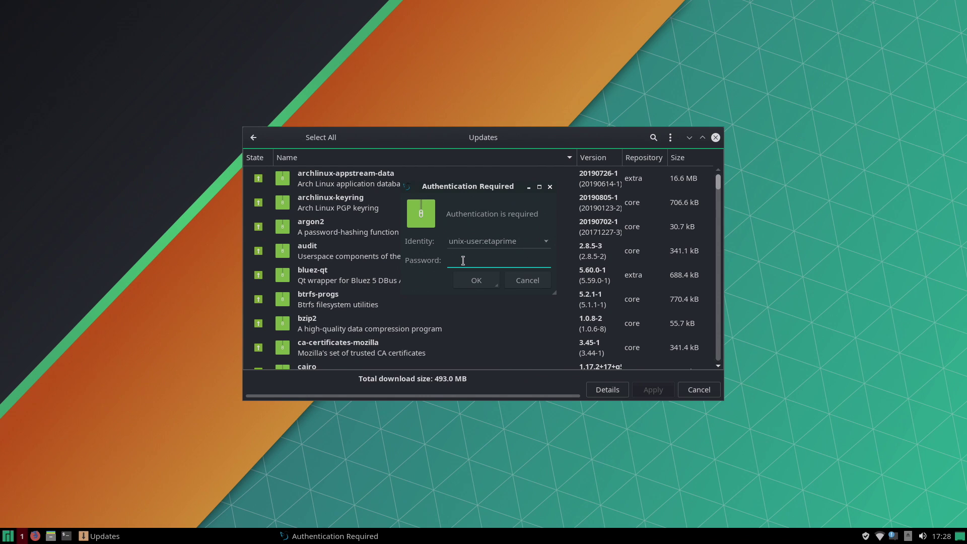
Step: Authorise the update with the account password and dismiss the dependency-cycle warning
{"action": "type", "text": "********"}
{"action": "key", "text": "Return"}
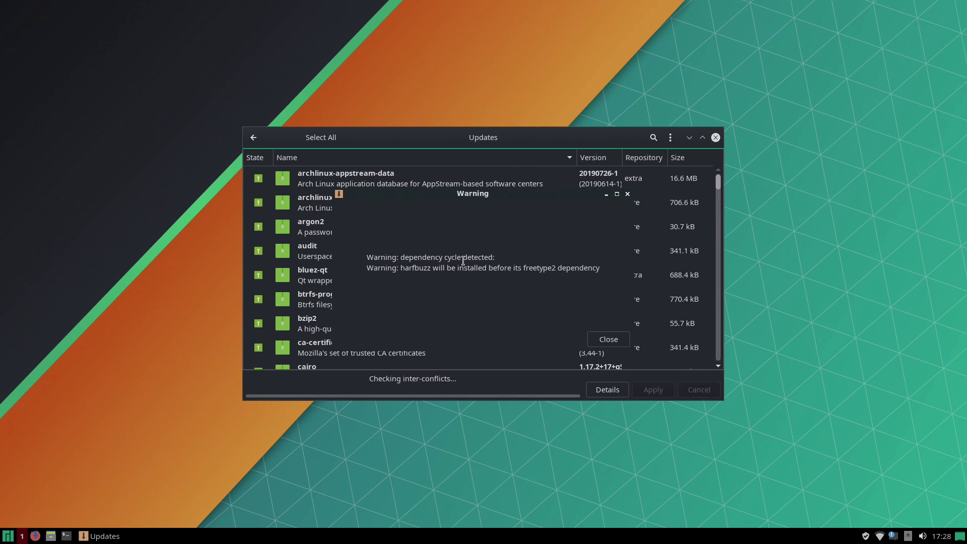
{"action": "left_click", "coordinate": [608, 339]}
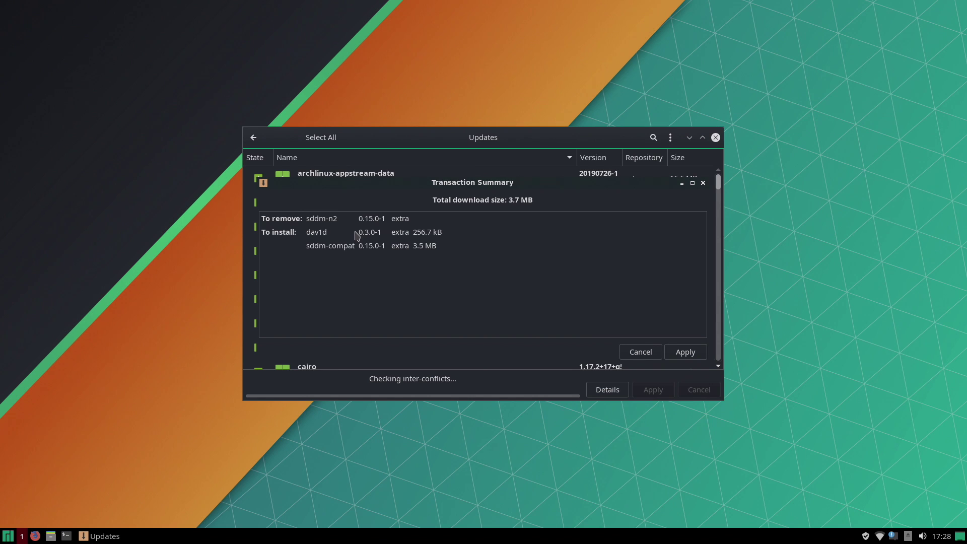
Step: Accept the transaction summary removing sddm-n2 and installing dav1d and sddm-compat
{"action": "left_click", "coordinate": [685, 352]}
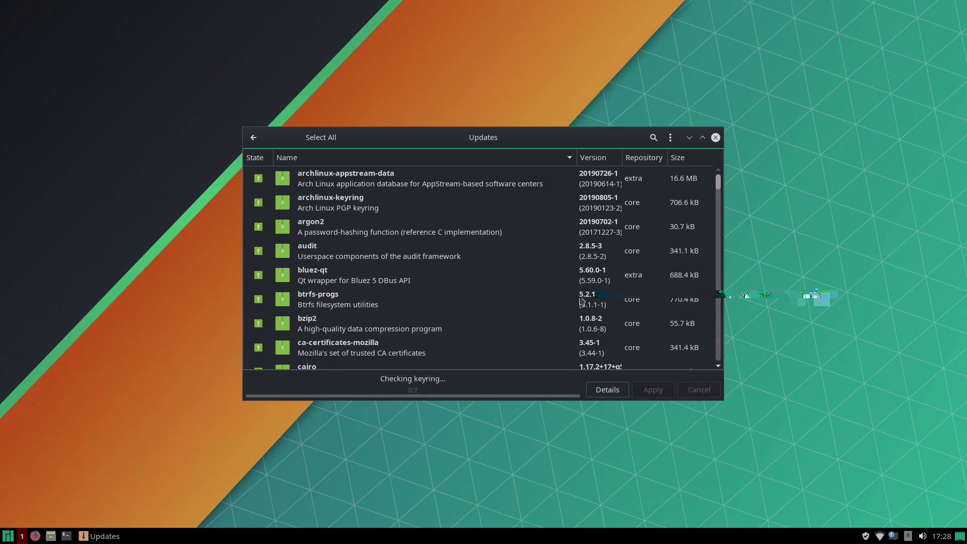